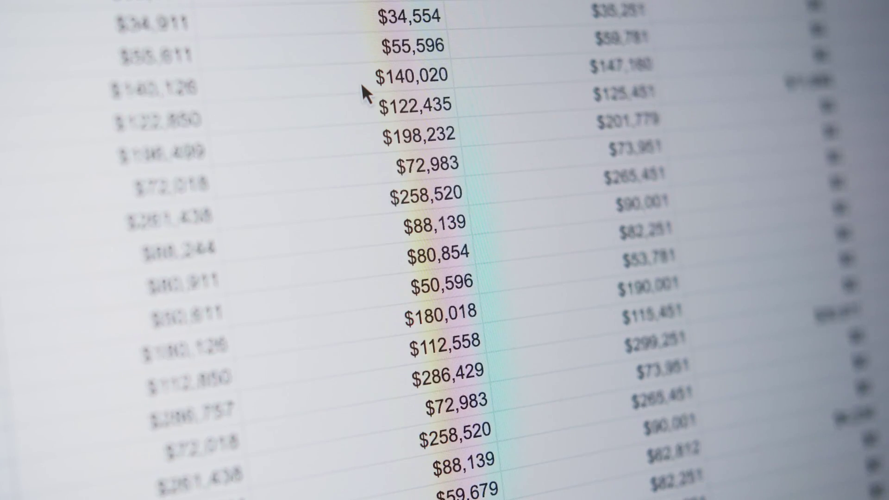
- Create a new dashboard and add a visualization sourced from grafana-testdata-datasource
scroll(362, 82, "right", 3)
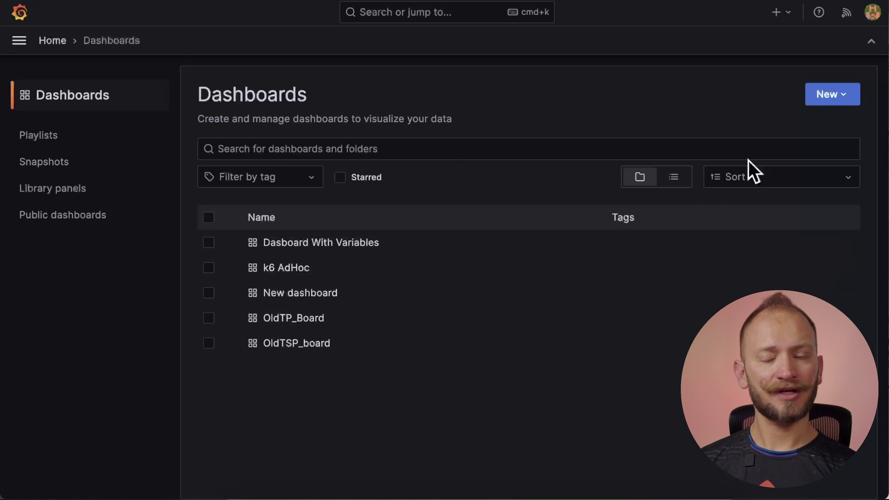
left_click(828, 107)
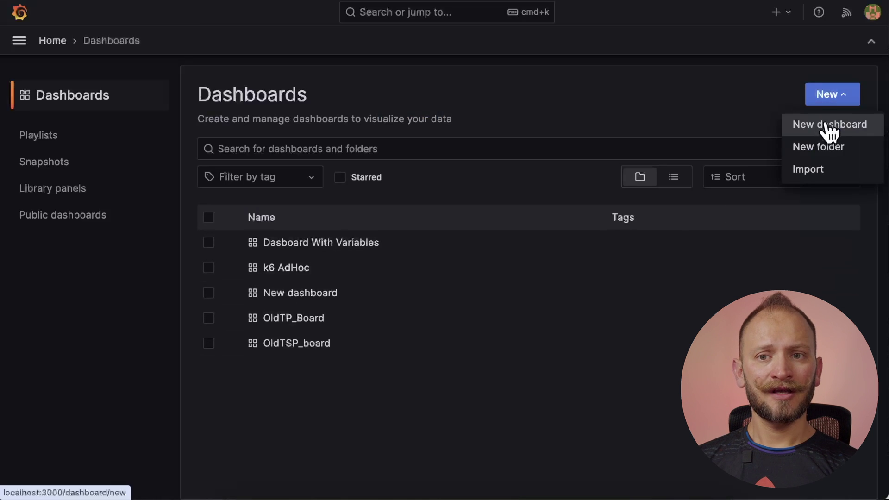
left_click(826, 122)
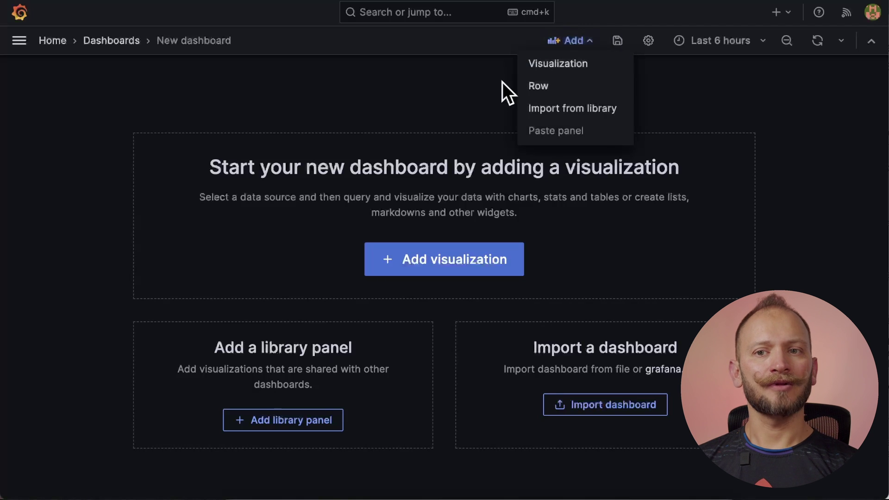
left_click(482, 92)
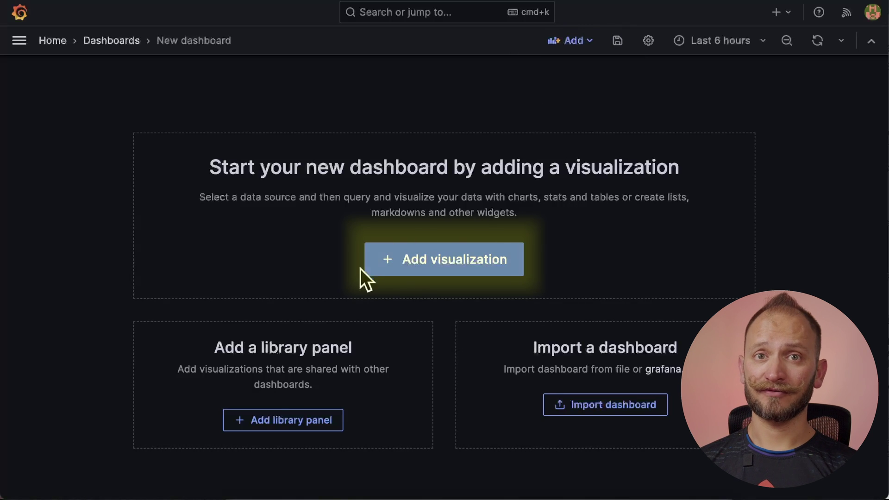
left_click(430, 255)
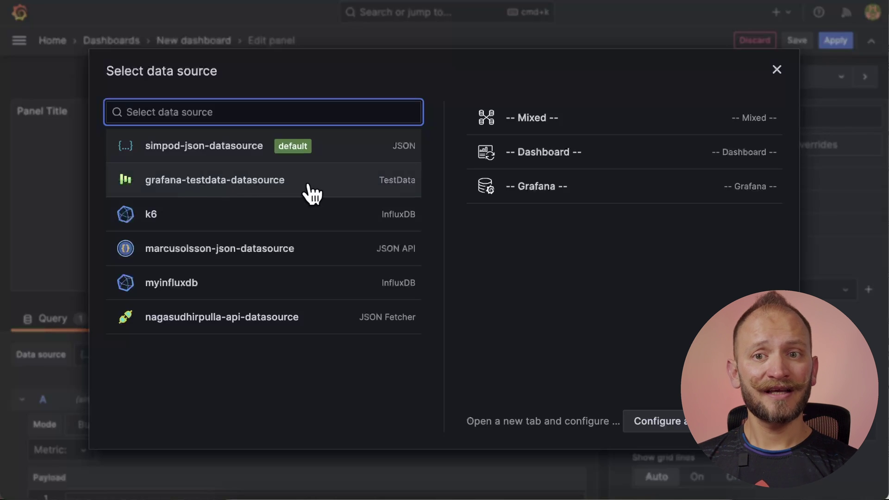
left_click(327, 182)
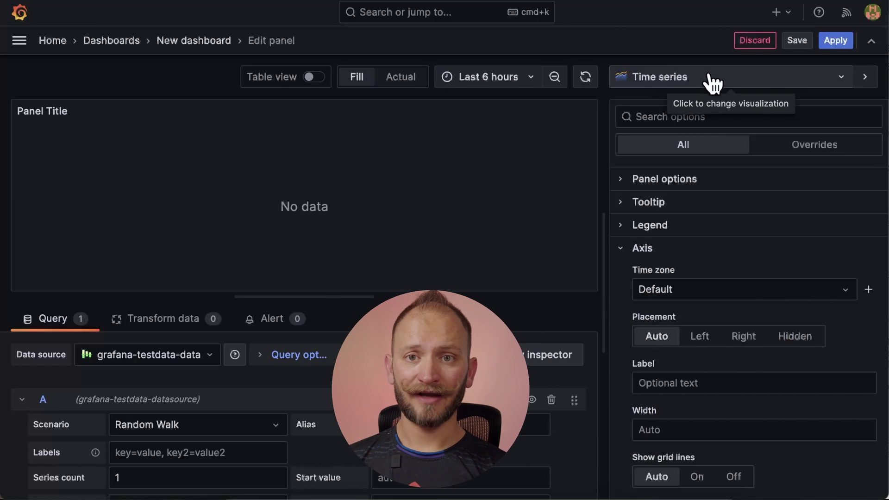
- Change the panel's visualization type from Time series to Table
left_click(708, 78)
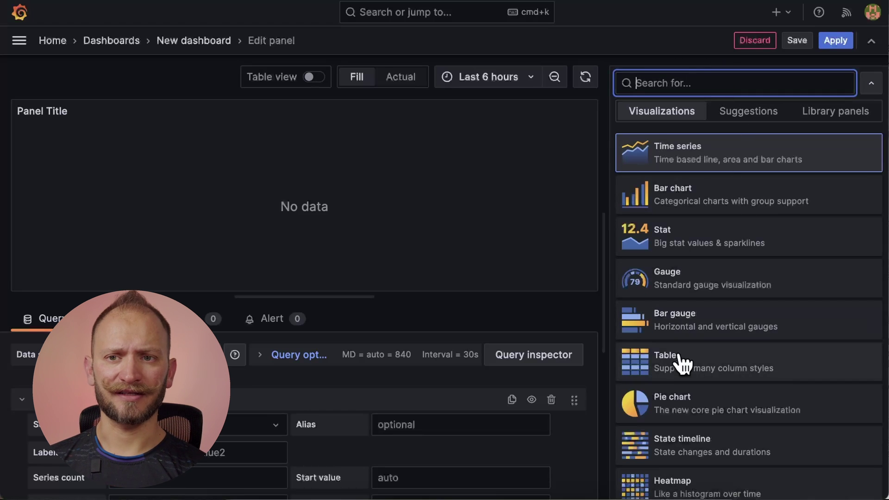
left_click(701, 369)
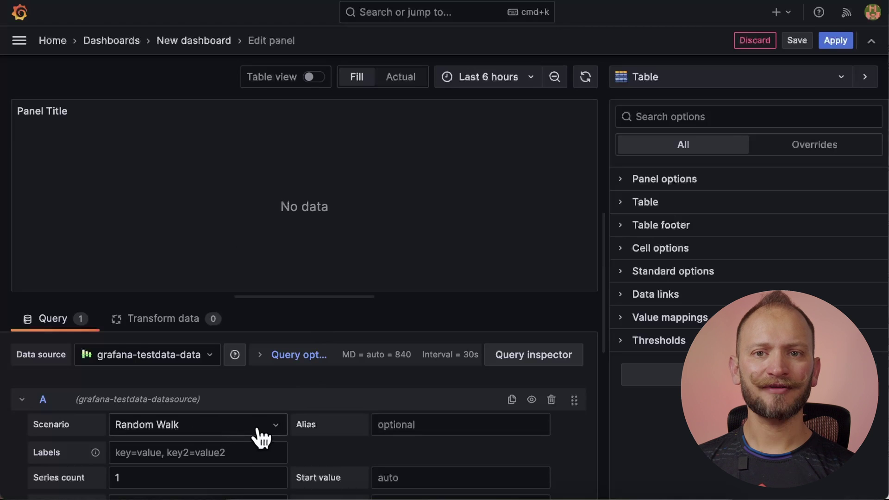
- Try several test data scenarios, then load gdp_per_capita.csv through the CSV File scenario
left_click(273, 425)
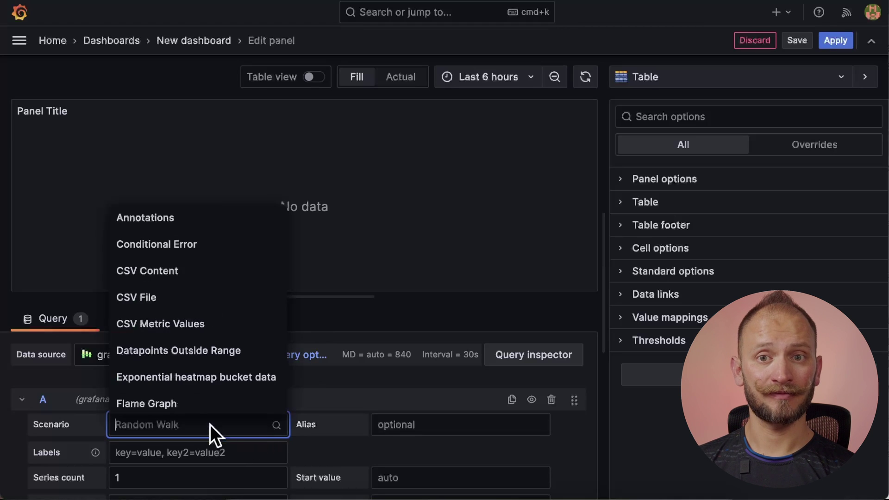
left_click(224, 379)
left_click(239, 428)
scroll(201, 333, "down", 2)
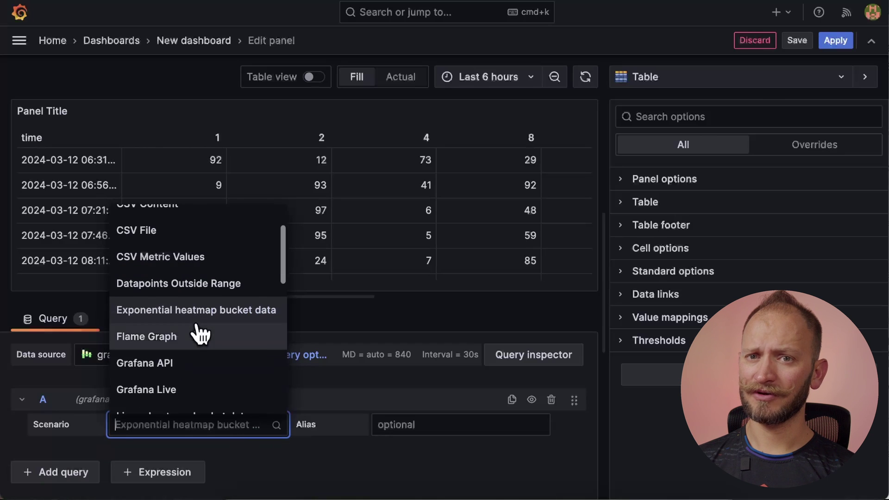
left_click(194, 335)
key("Down")
scroll(224, 345, "down", 3)
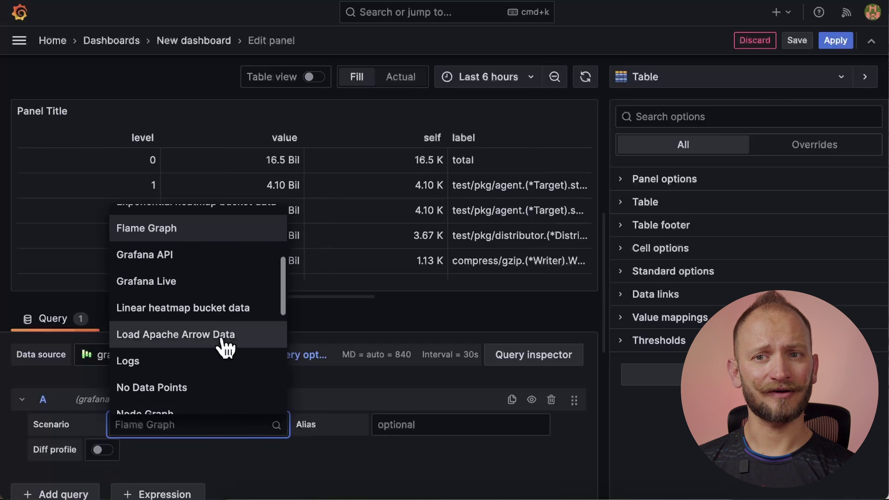
left_click(199, 359)
left_click(227, 424)
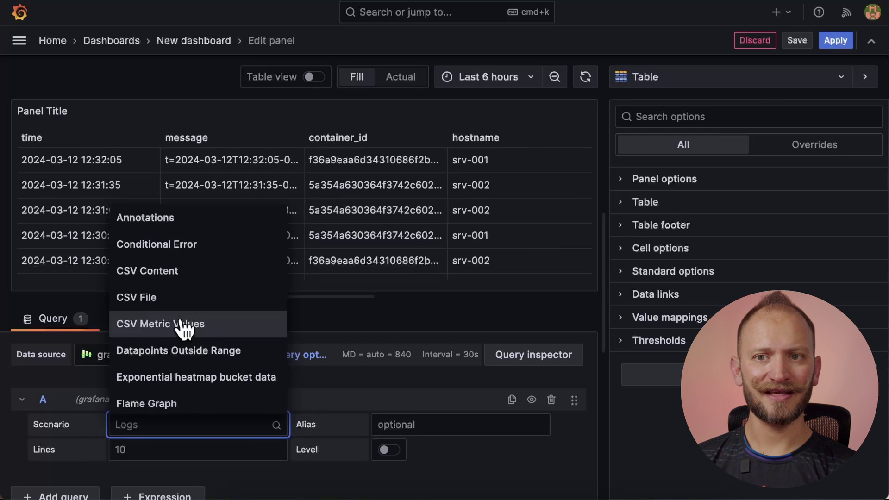
left_click(233, 294)
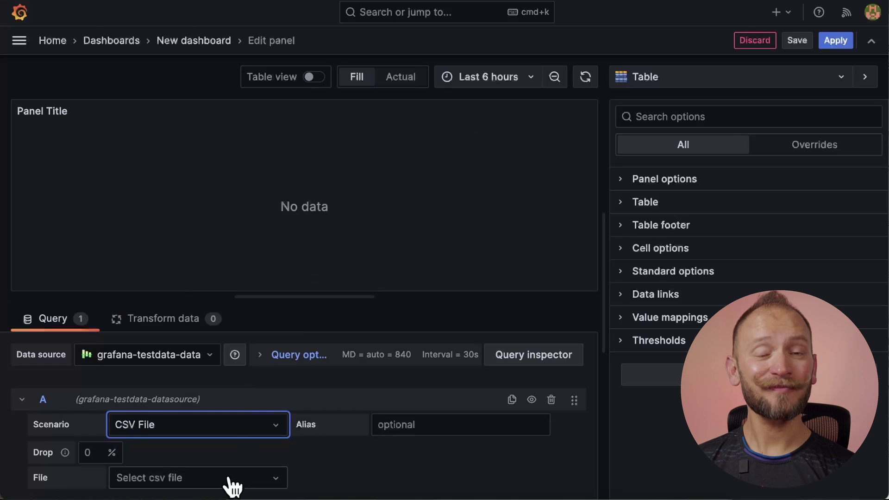
left_click(229, 478)
left_click(266, 324)
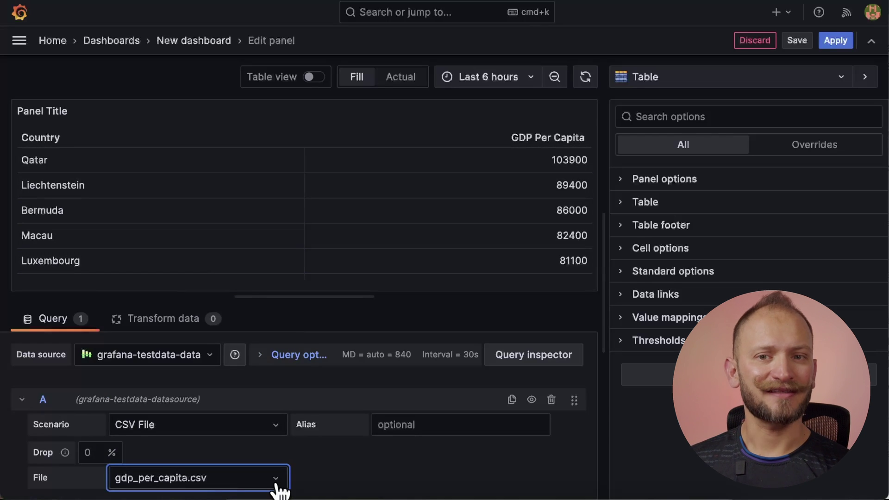
- Try the Annotations scenario, then go back to CSV File with ohlc_dogecoin.csv
left_click(245, 424)
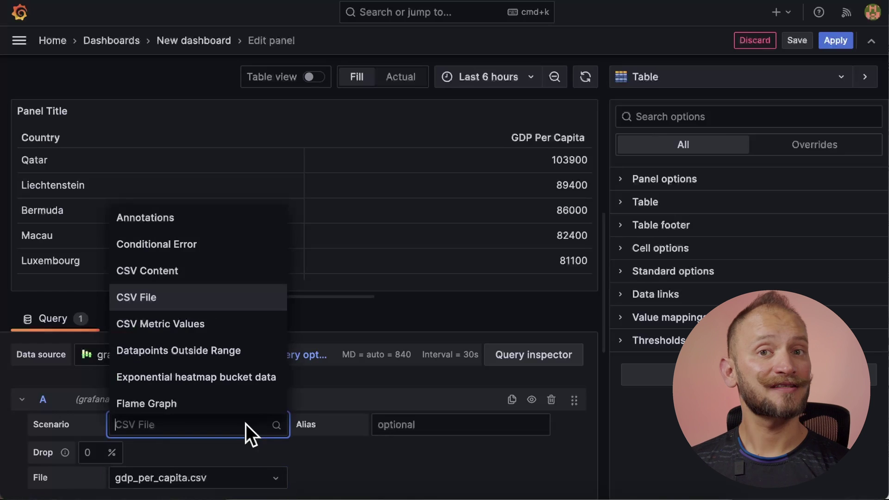
left_click(227, 225)
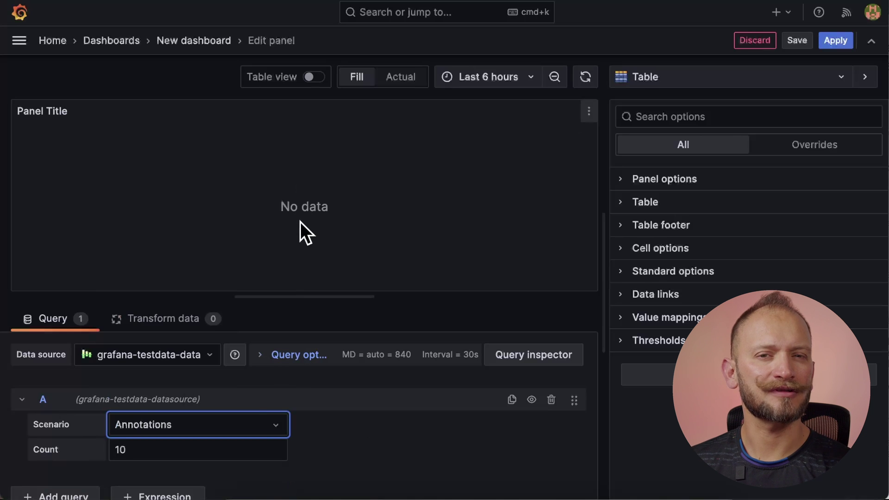
left_click(252, 423)
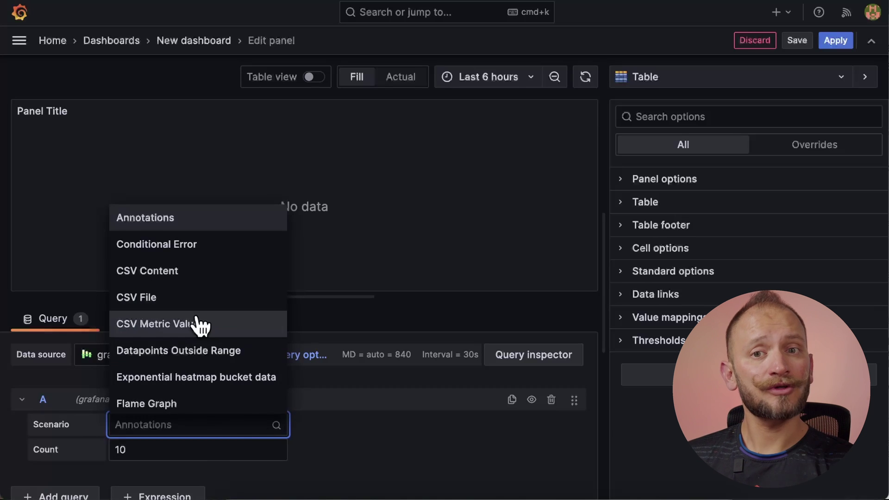
left_click(207, 298)
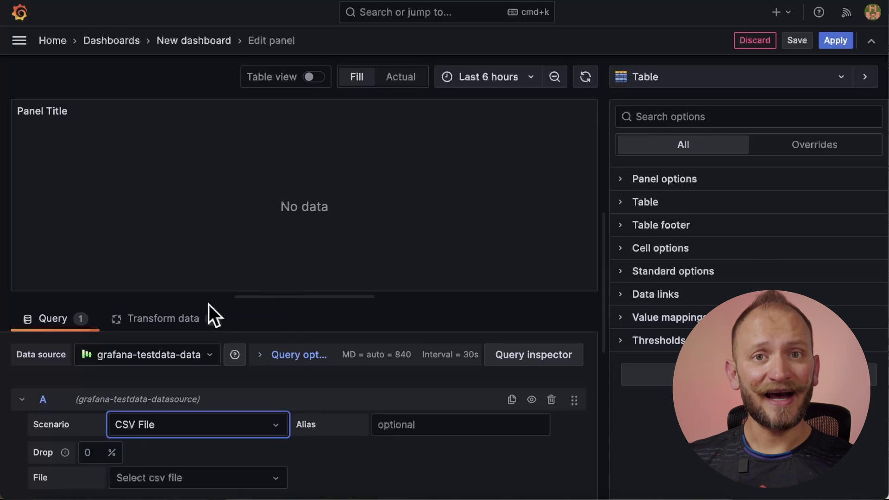
left_click(235, 484)
left_click(214, 379)
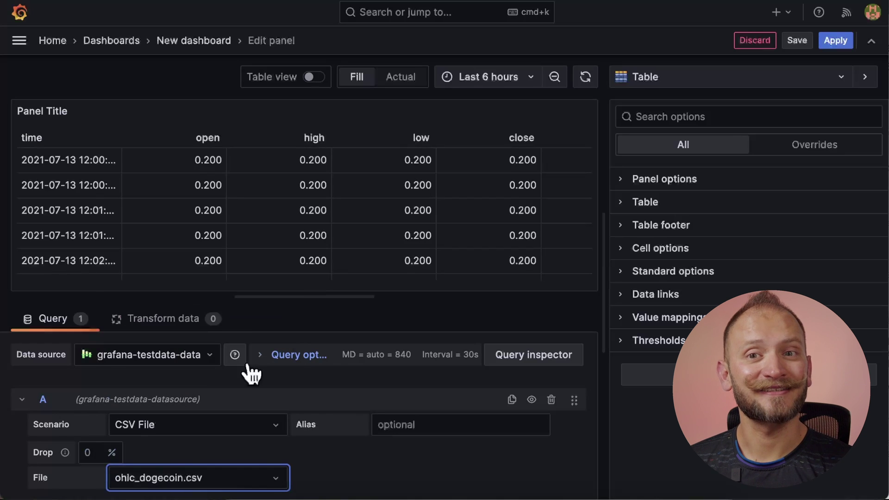
- Browse the data source list without changing it, then load automobiles.csv
left_click(207, 368)
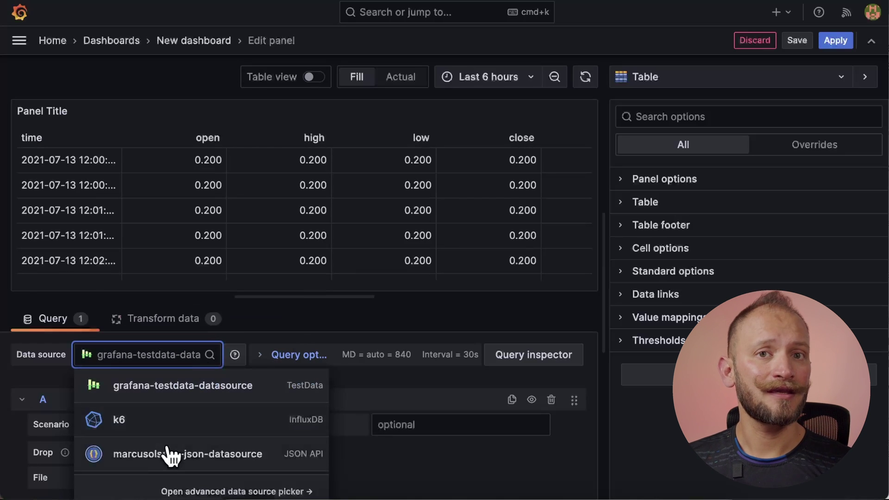
scroll(205, 427, "down", 3)
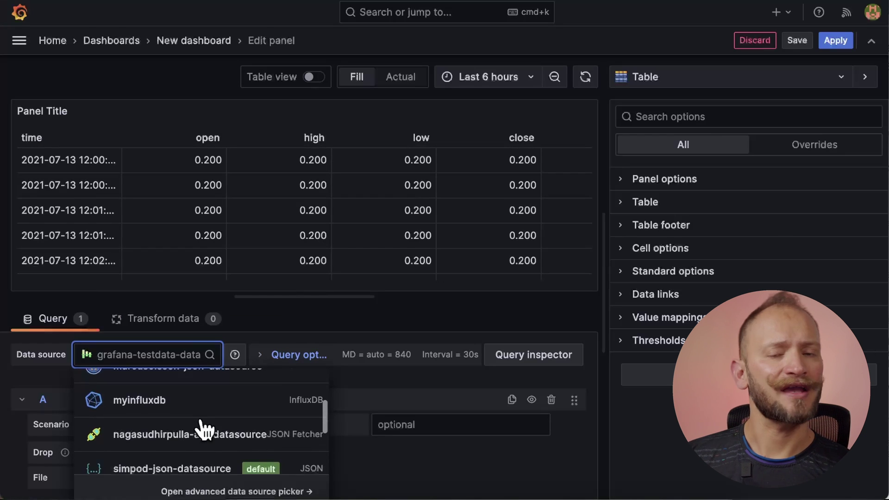
scroll(203, 429, "down", 5)
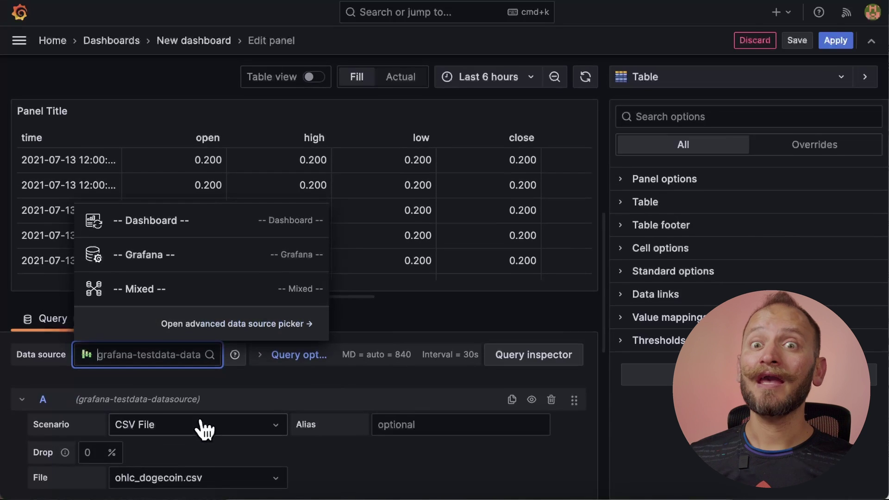
left_click(211, 384)
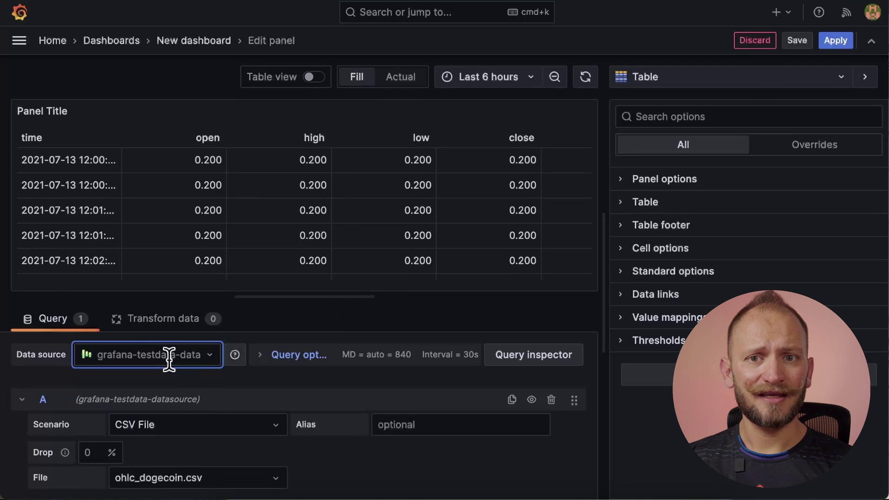
left_click(176, 478)
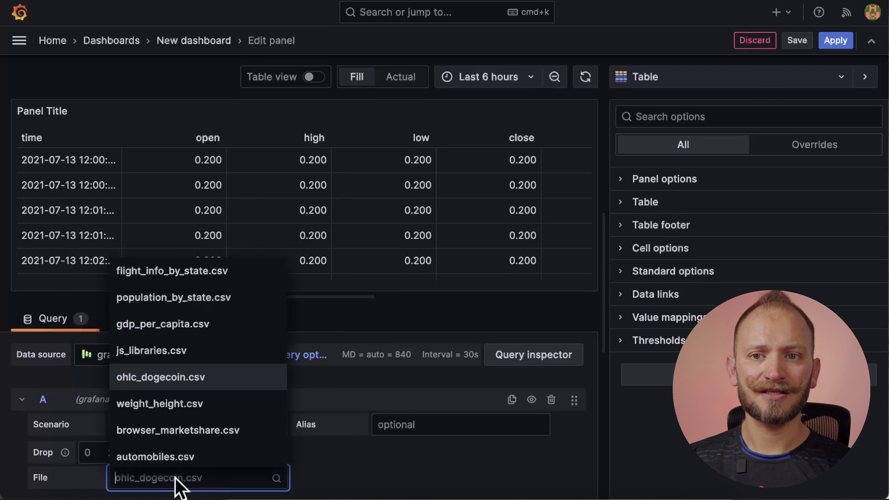
left_click(204, 457)
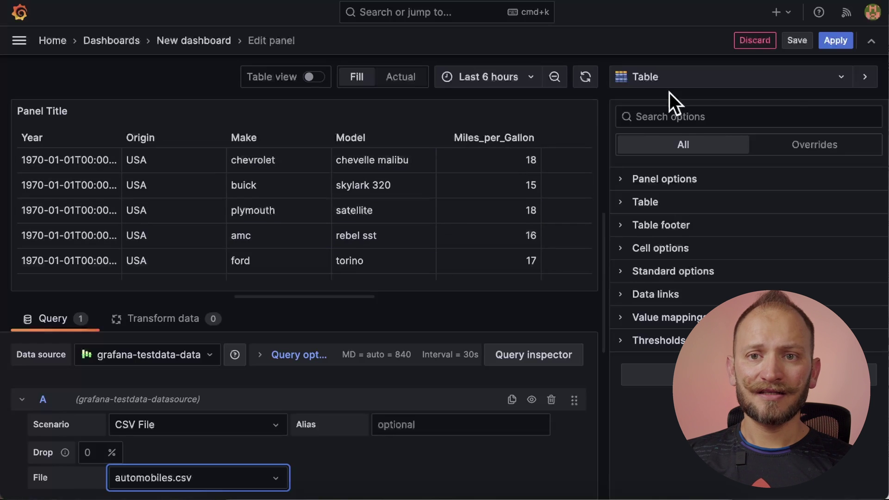
- Return to the dashboard, enlarge the table panel, and sort it by Make descending
left_click(833, 42)
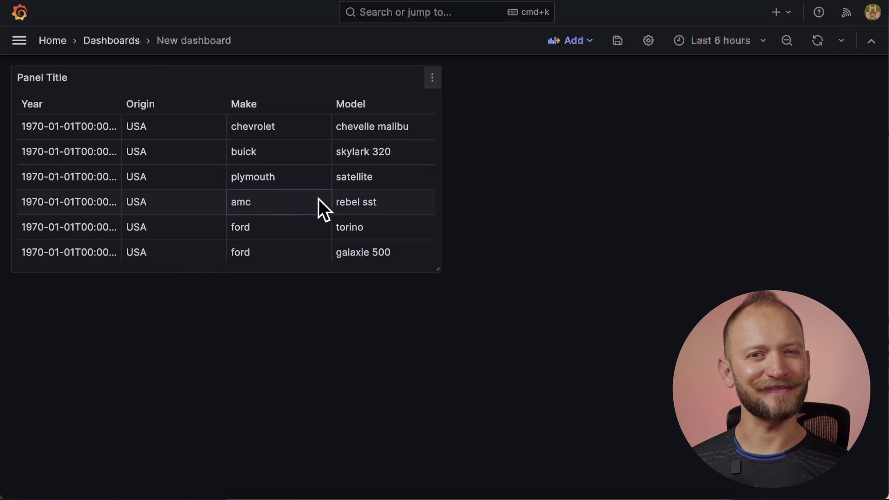
left_click_drag(437, 267, 636, 362)
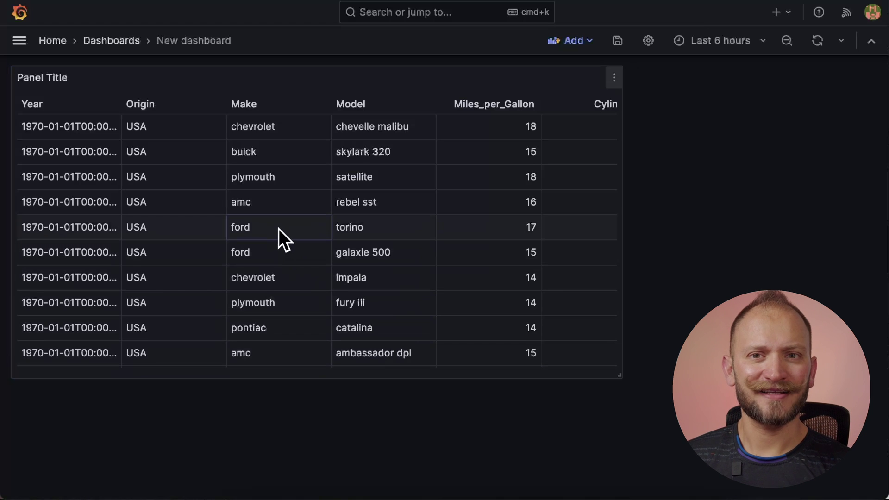
left_click(351, 104)
left_click(350, 105)
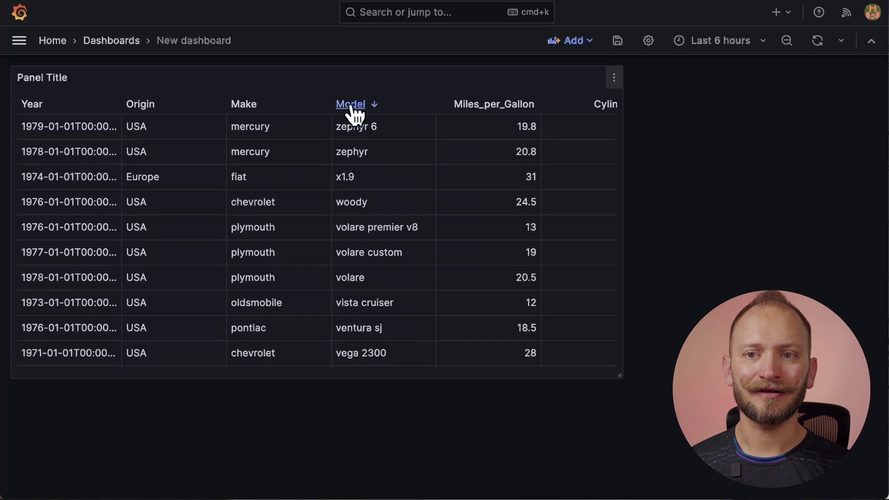
left_click(245, 105)
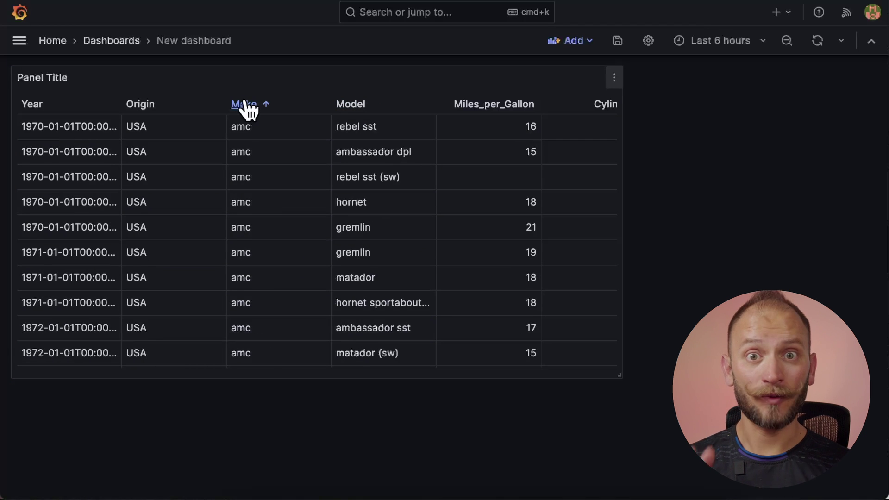
left_click(245, 105)
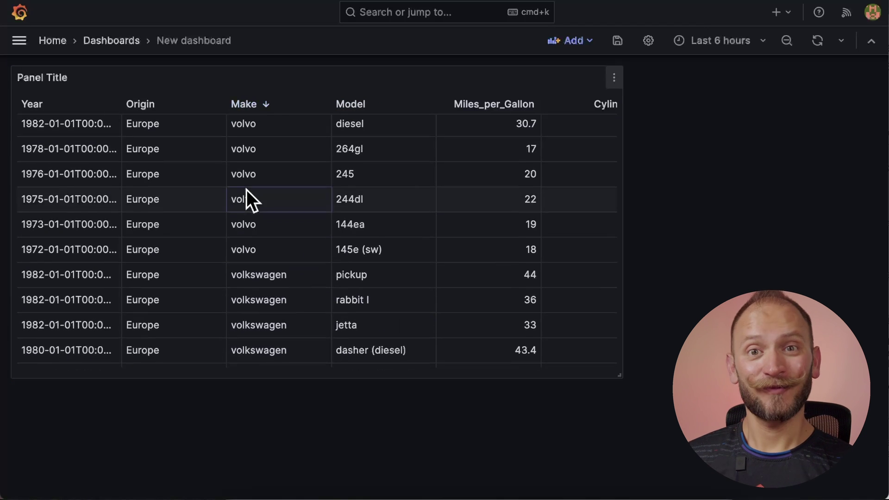
- Scroll through the sorted automobiles table to review its rows and columns
scroll(247, 190, "down", 4)
scroll(246, 190, "up", 2)
scroll(246, 190, "right", 1)
scroll(246, 190, "right", 3)
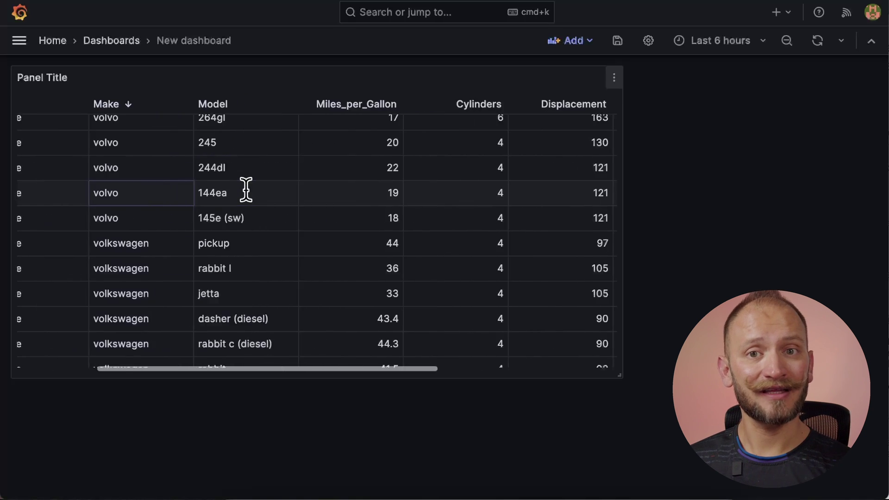
scroll(245, 190, "left", 3)
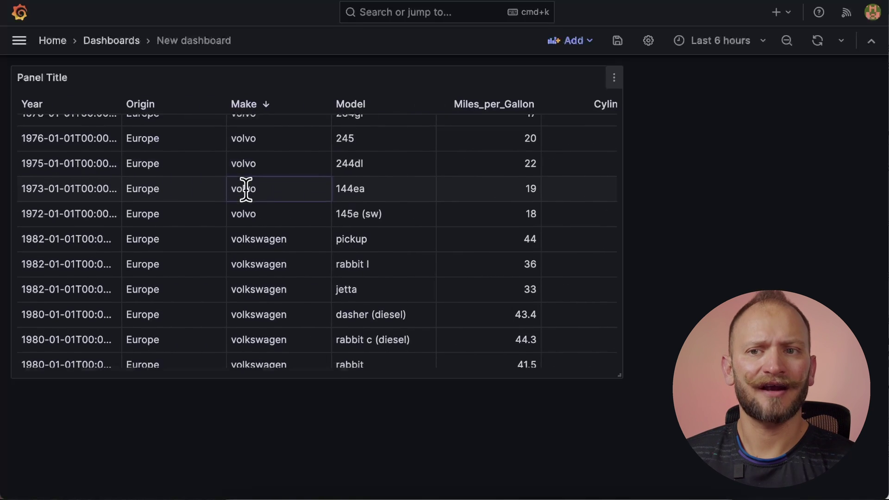
scroll(246, 190, "down", 15)
scroll(246, 190, "down", 20)
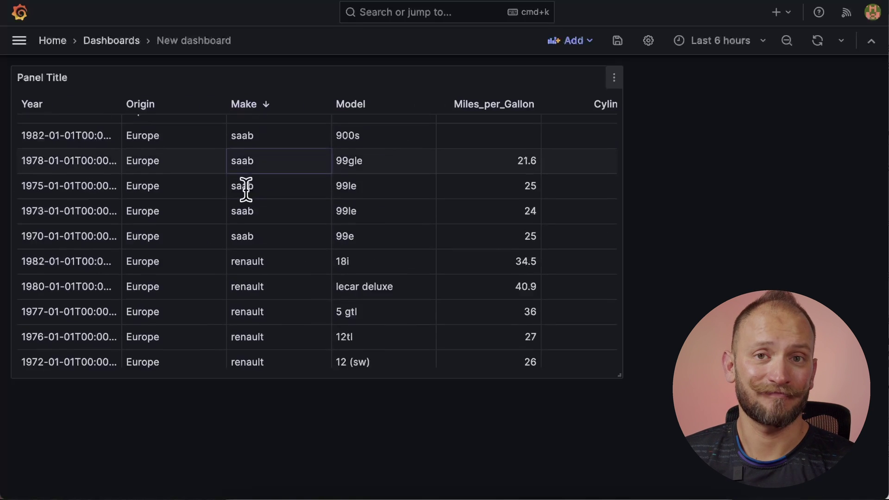
scroll(247, 189, "down", 20)
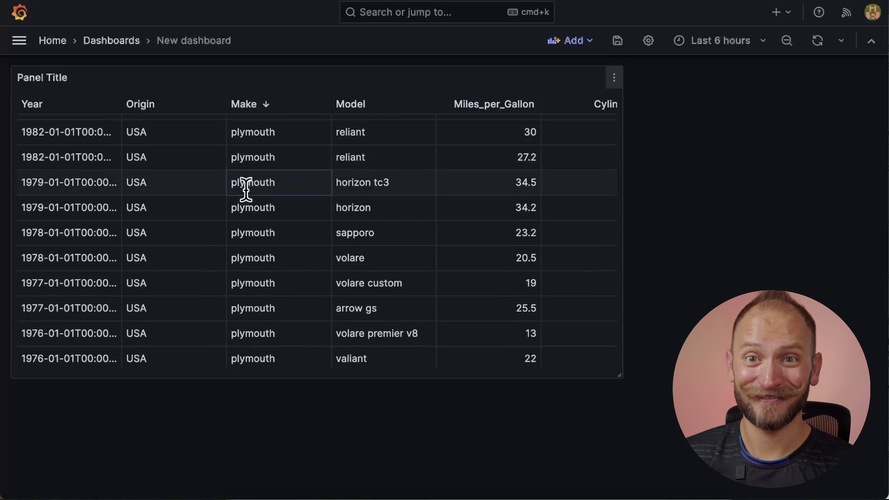
scroll(246, 190, "down", 15)
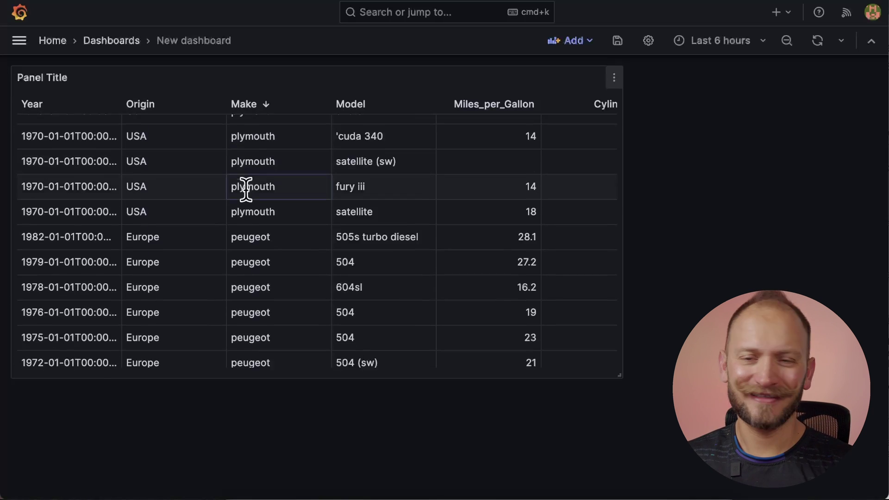
scroll(246, 190, "right", 8)
scroll(247, 190, "right", 3)
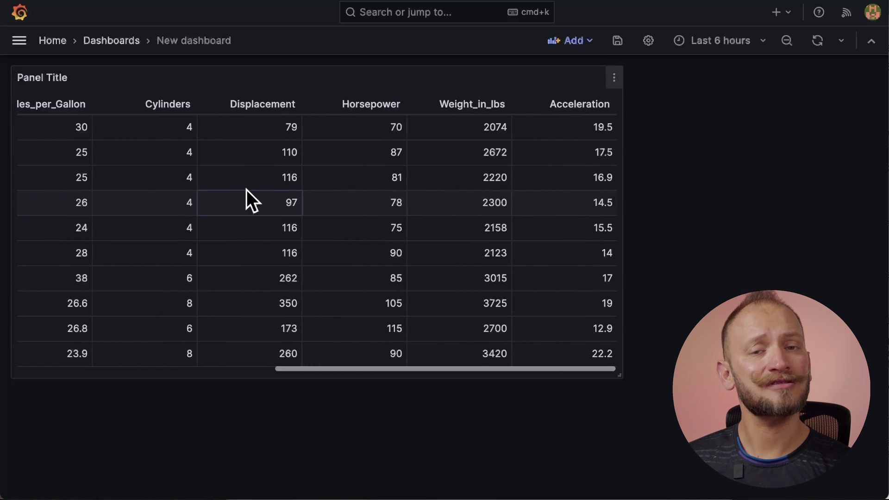
scroll(246, 189, "left", 10)
scroll(341, 185, "down", 1)
scroll(341, 184, "down", 3)
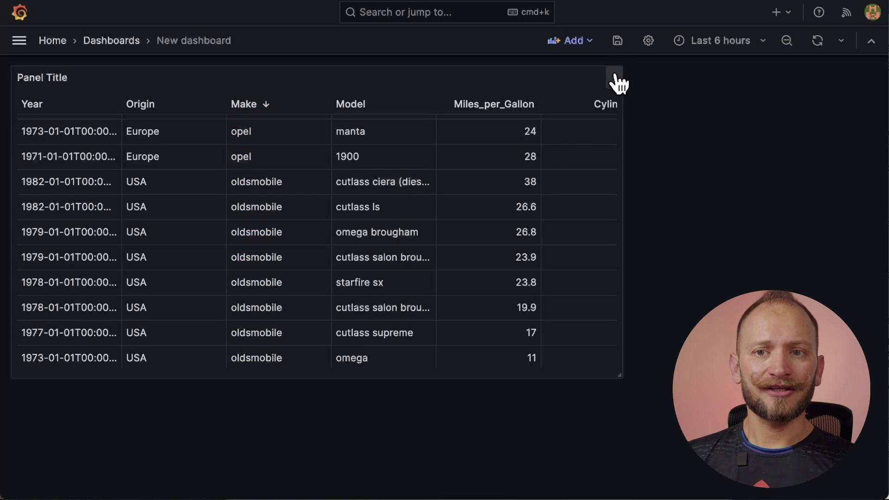
- Reopen the table panel in the editor, glance at Transform data, and return to Query
left_click(615, 77)
left_click(519, 129)
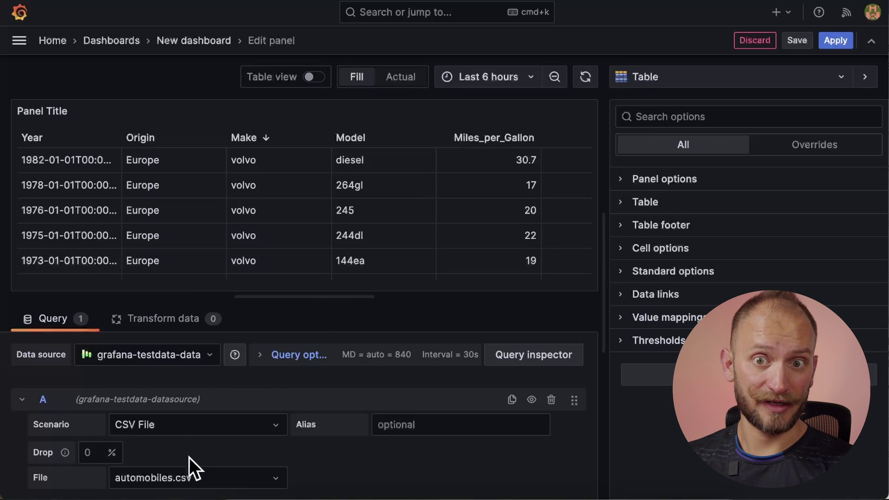
scroll(189, 457, "down", 2)
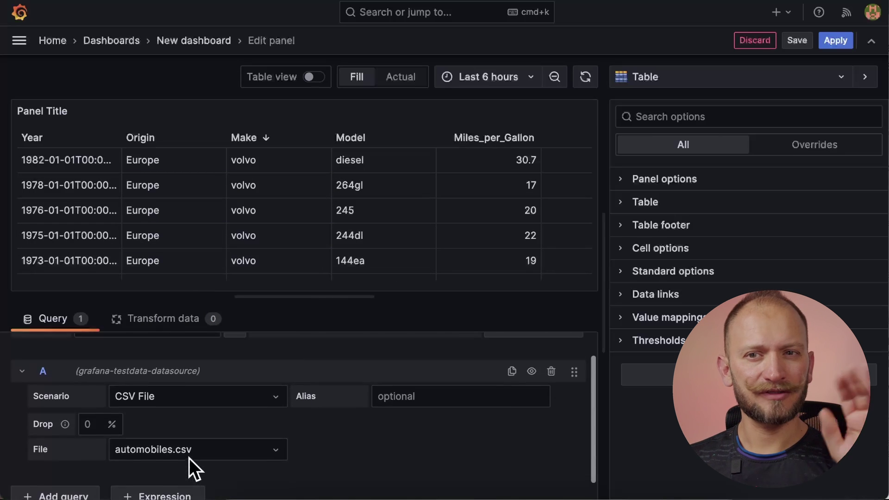
scroll(189, 458, "up", 2)
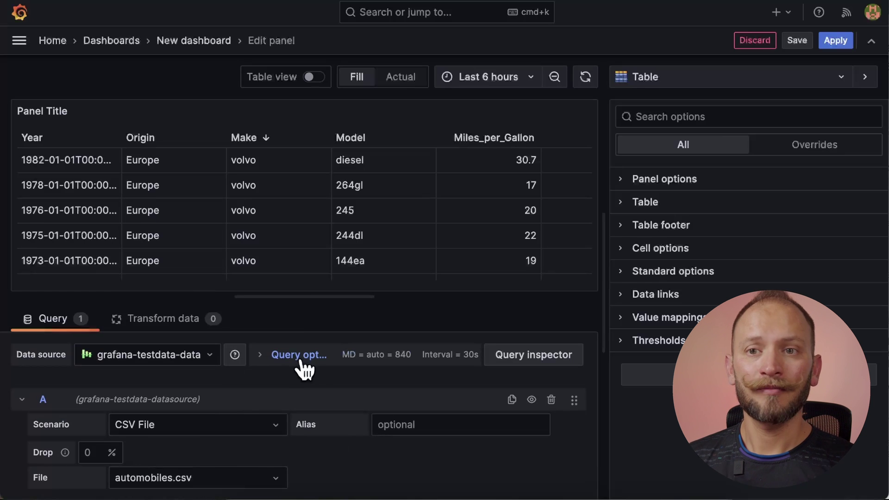
scroll(185, 441, "down", 2)
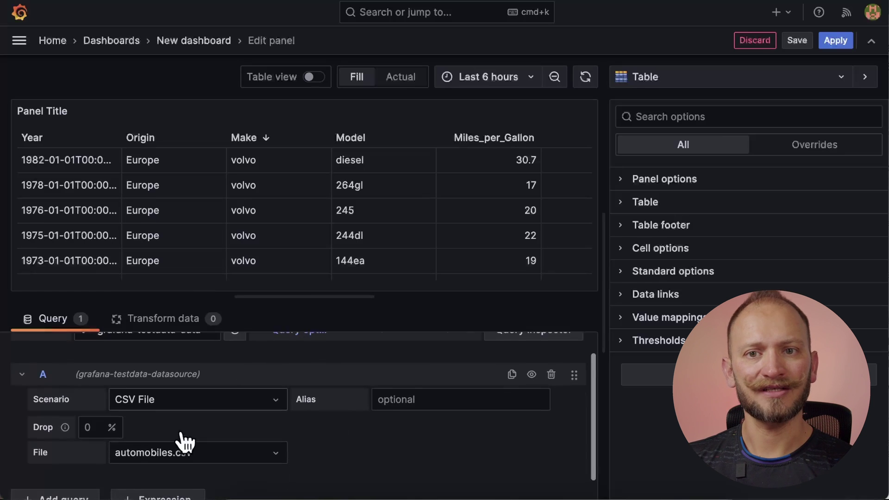
scroll(168, 410, "up", 2)
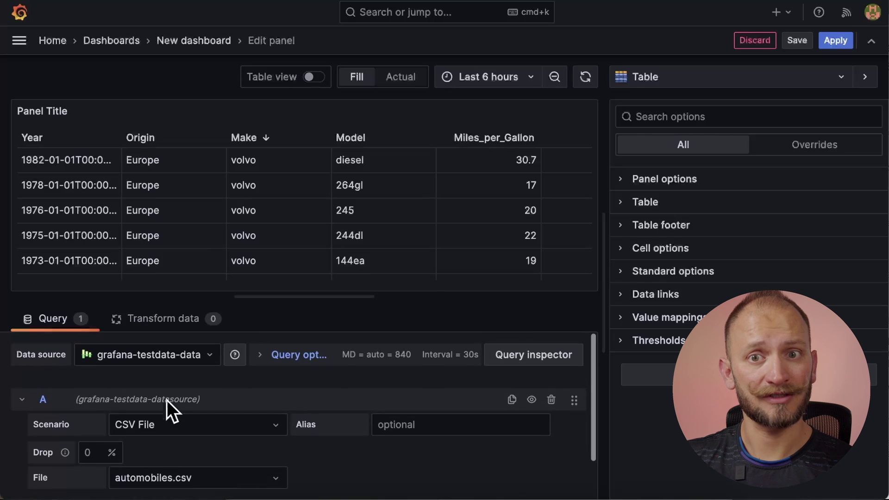
left_click(159, 324)
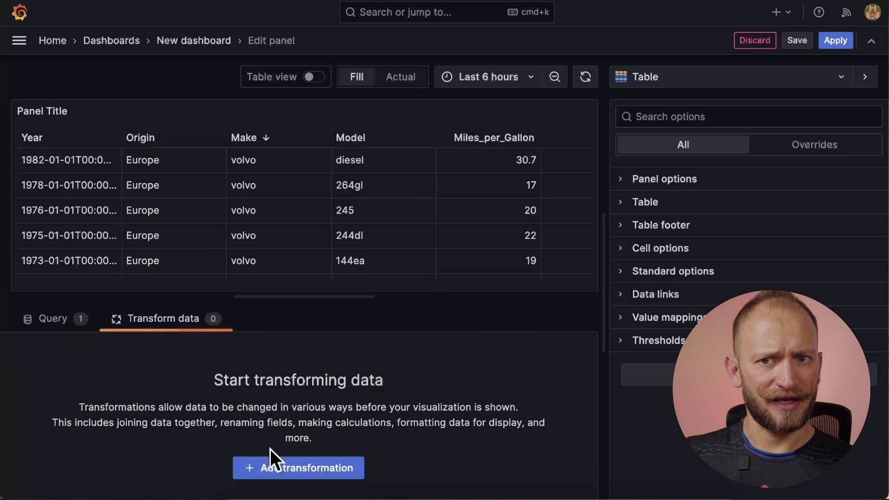
left_click(55, 324)
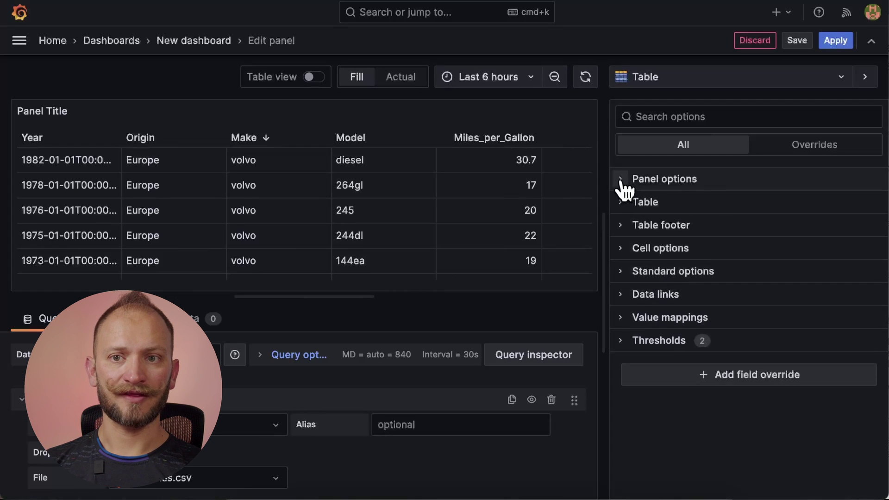
- Replace the panel title in Panel options with 'Table Panel Video'
left_click(628, 180)
left_click(717, 221)
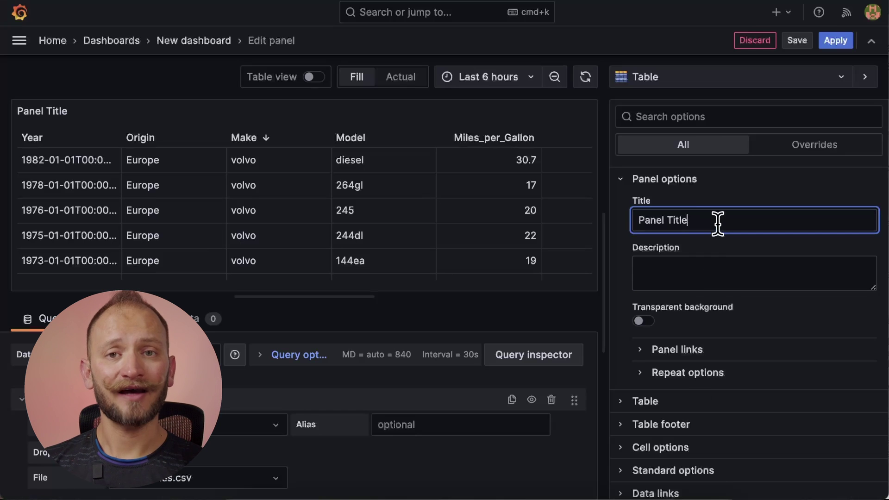
left_click_drag(717, 223, 620, 221)
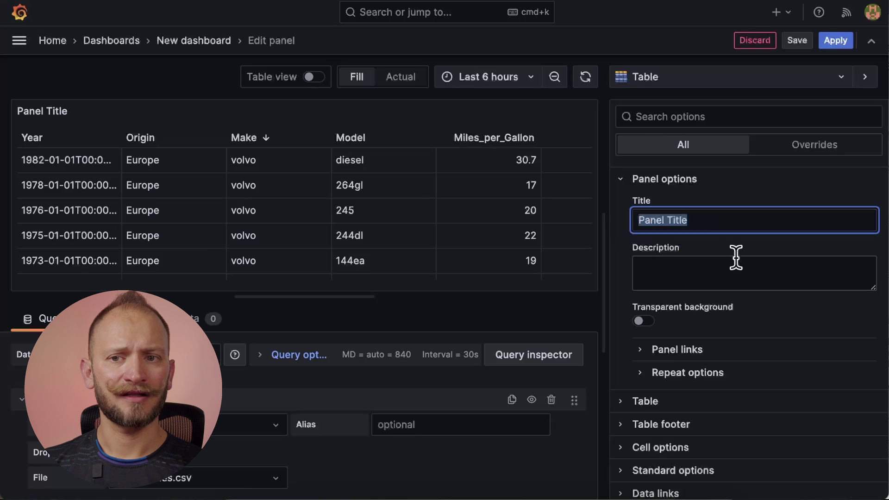
type("Table")
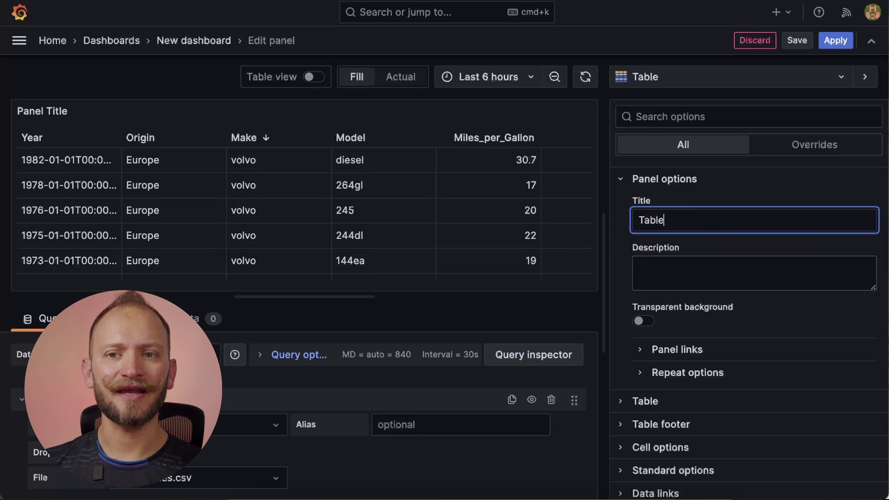
type(" Panel Video")
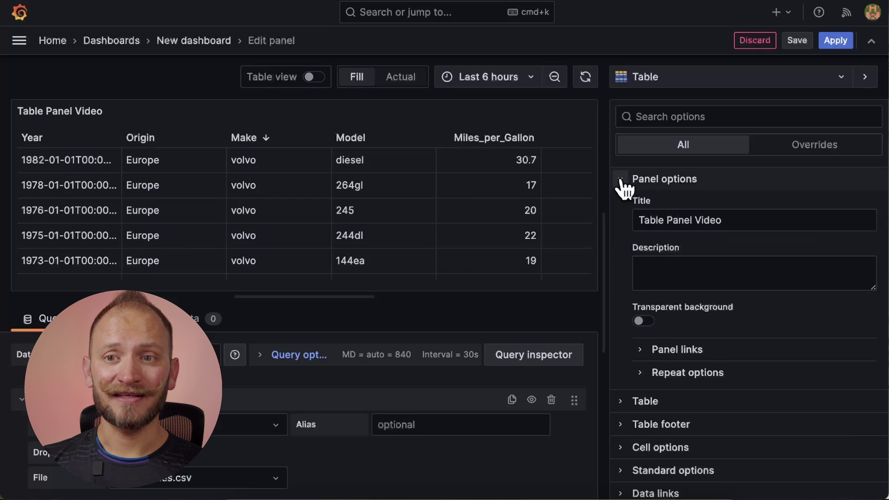
- In the Table options, toggle Show table header off and on, leaving it shown
left_click(620, 179)
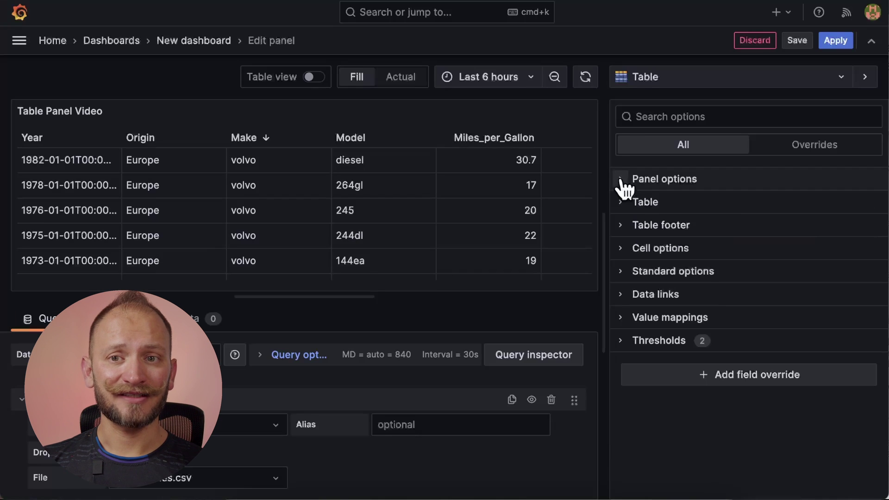
left_click(621, 202)
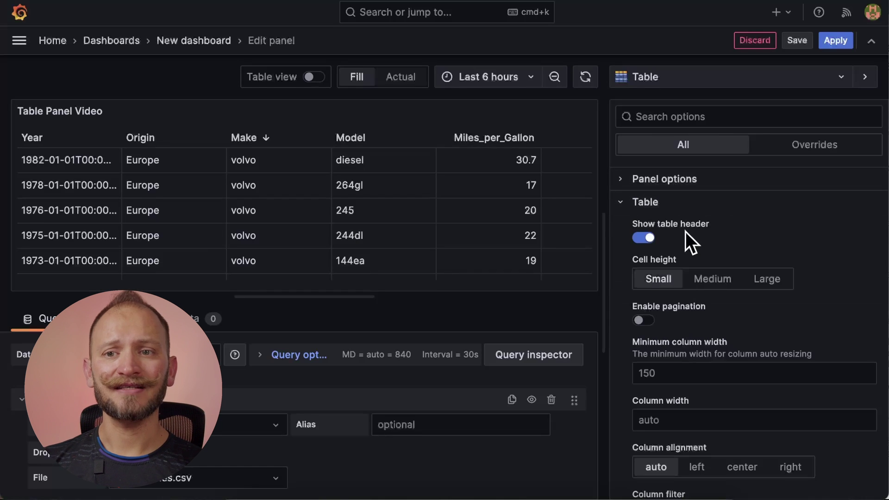
left_click(647, 239)
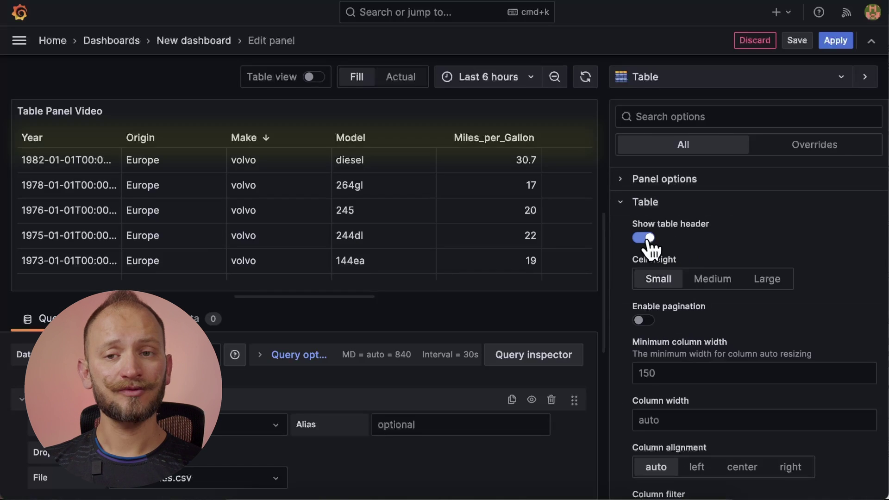
left_click(647, 239)
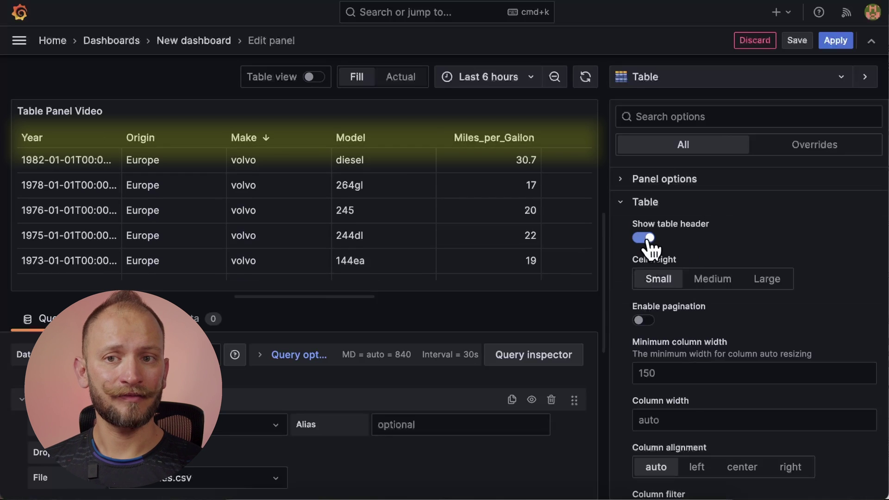
left_click(646, 239)
left_click(646, 239)
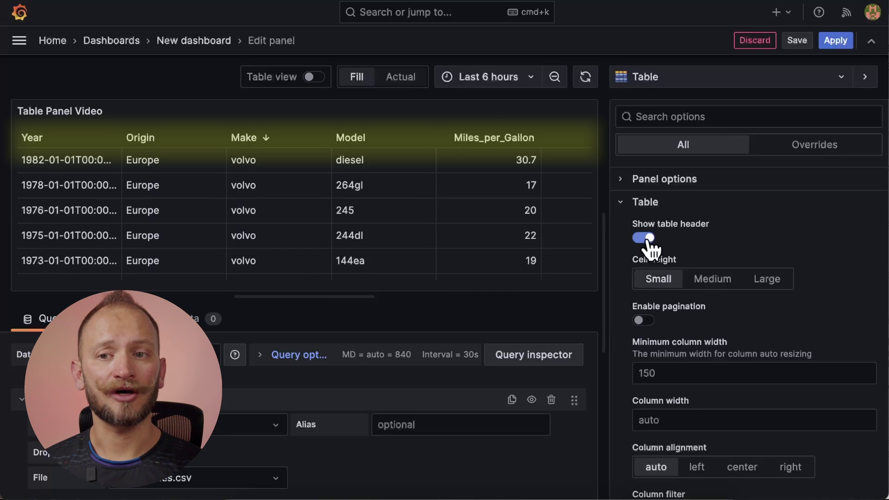
left_click(646, 239)
left_click(646, 239)
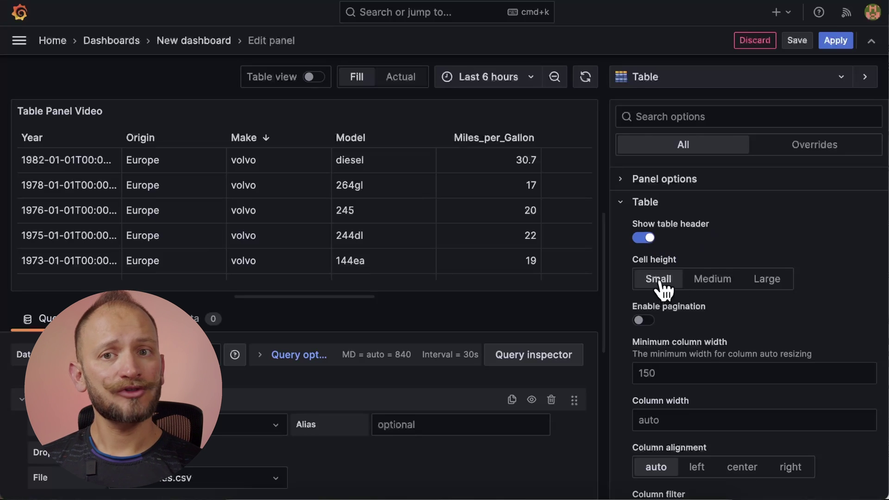
- Set the table's Cell height to Medium
left_click(709, 289)
left_click(765, 290)
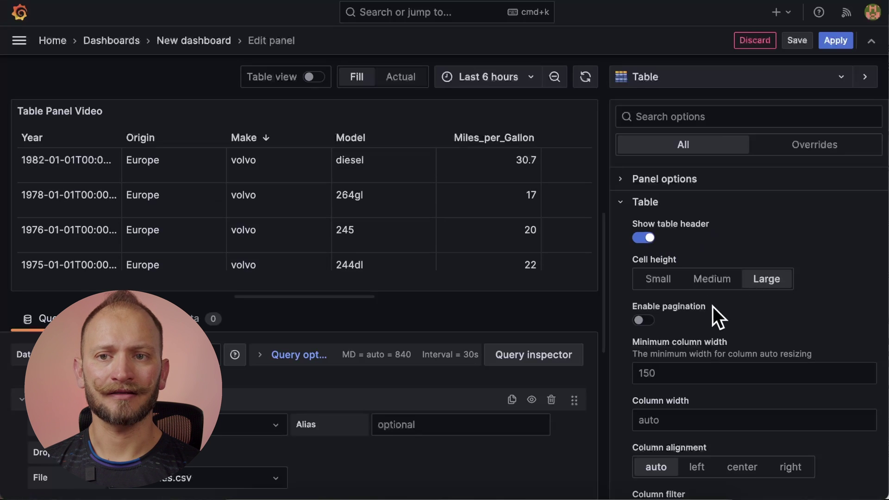
left_click(710, 279)
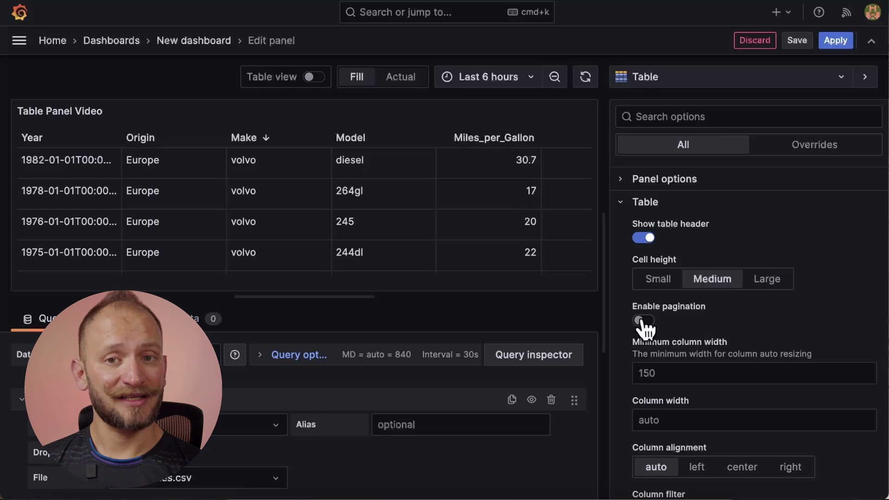
- Enable pagination on the table, splitting its 406 rows across pages
scroll(409, 213, "down", 5)
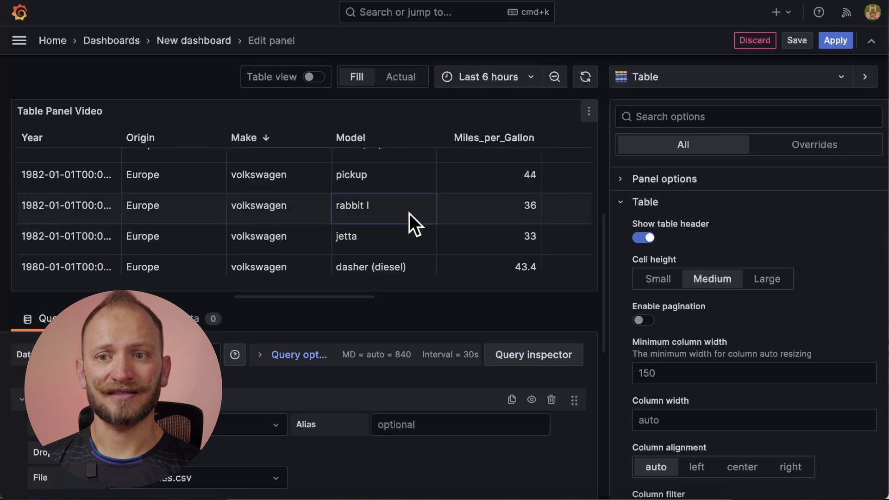
scroll(409, 213, "up", 3)
scroll(409, 213, "down", 10)
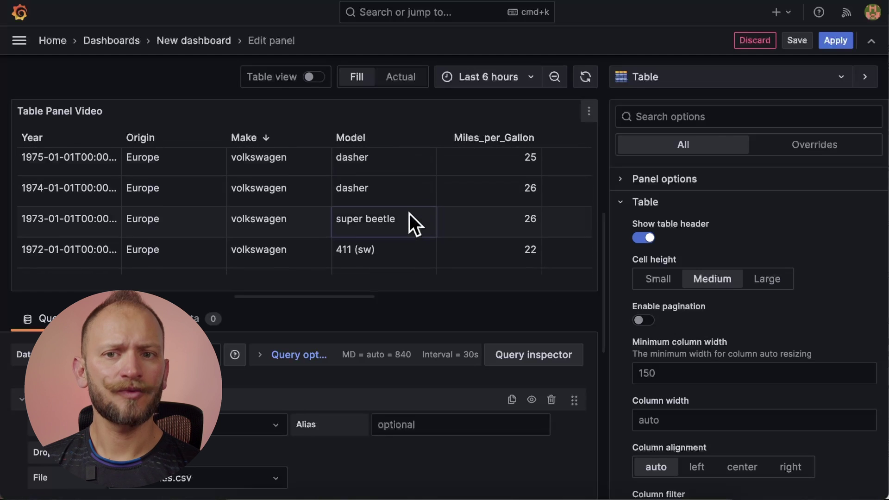
scroll(409, 213, "down", 2)
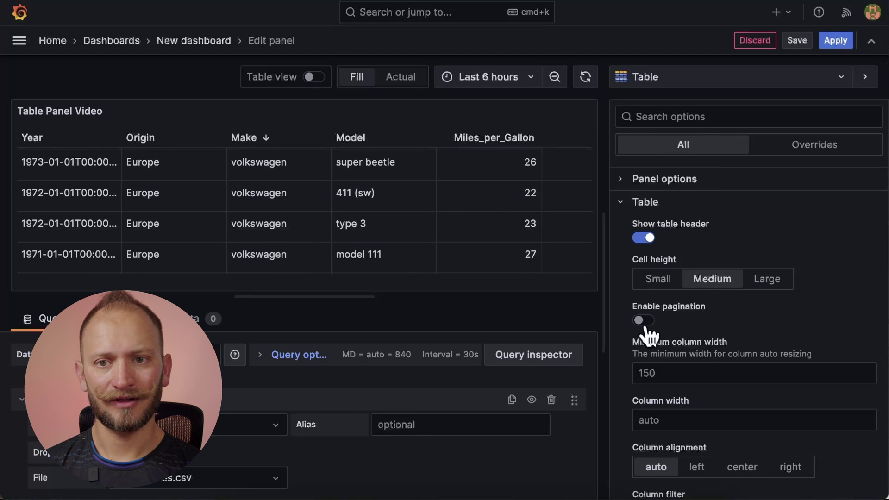
scroll(489, 221, "down", 15)
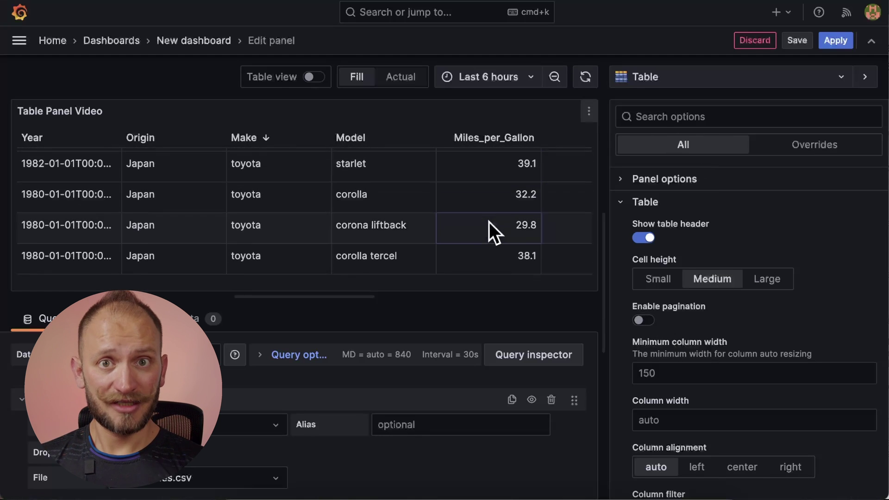
scroll(488, 227, "down", 1)
scroll(489, 221, "down", 1)
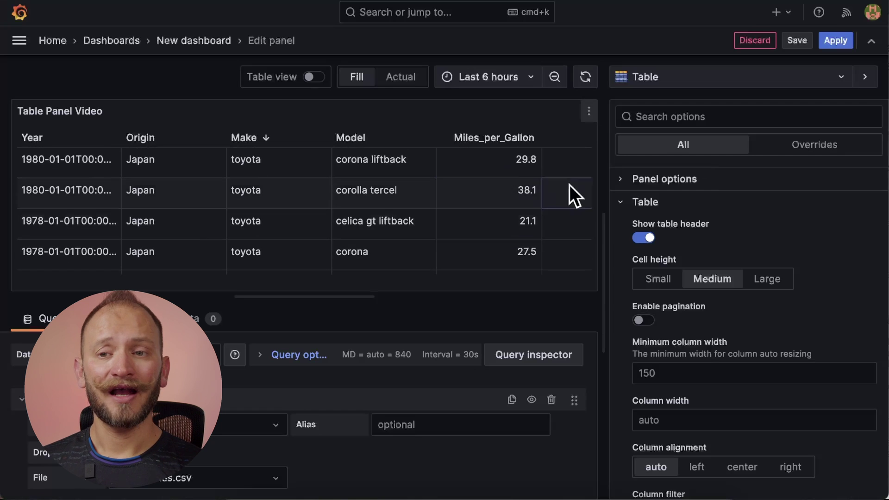
left_click(642, 320)
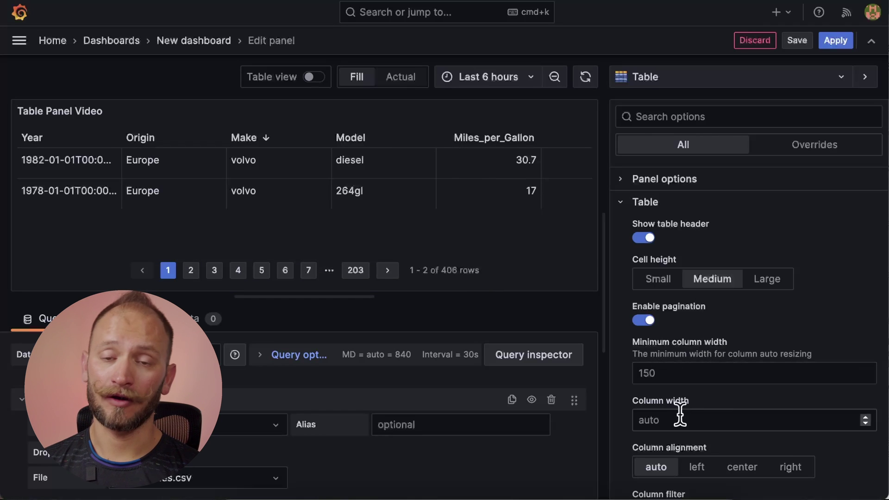
scroll(662, 364, "down", 2)
scroll(663, 364, "down", 2)
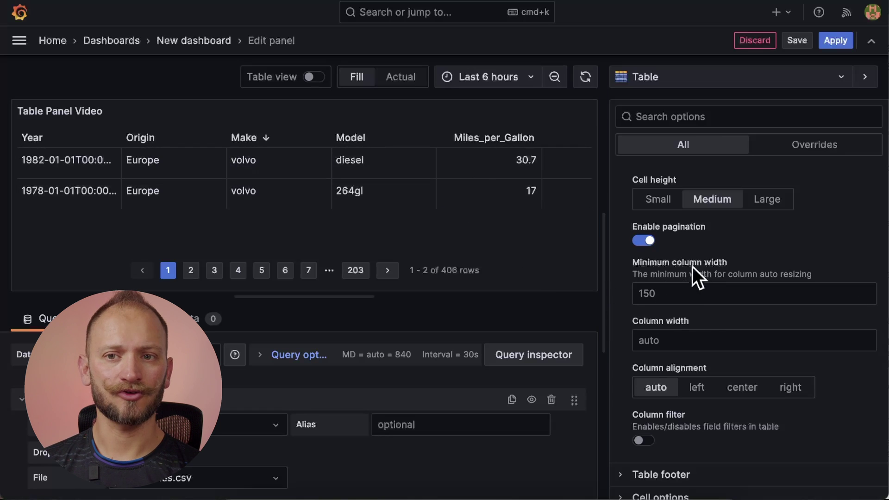
- Set the minimum column width to 50 and the column width to 100
left_click_drag(635, 262, 706, 266)
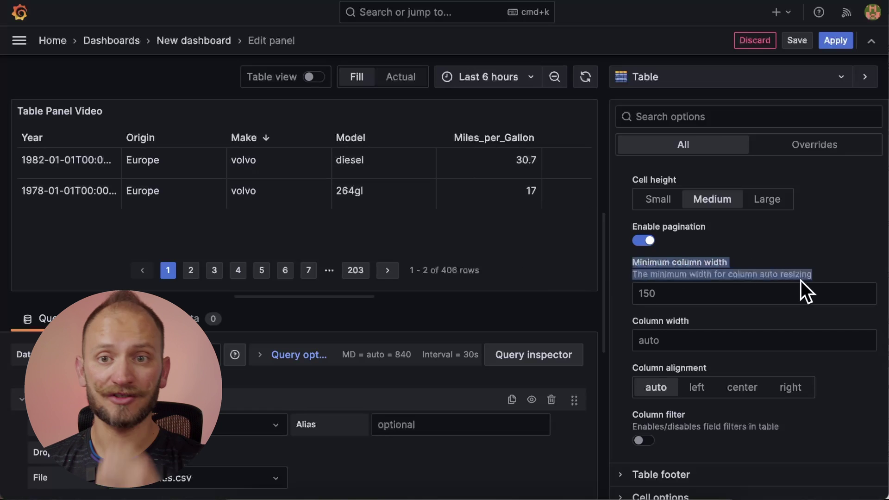
left_click(617, 310)
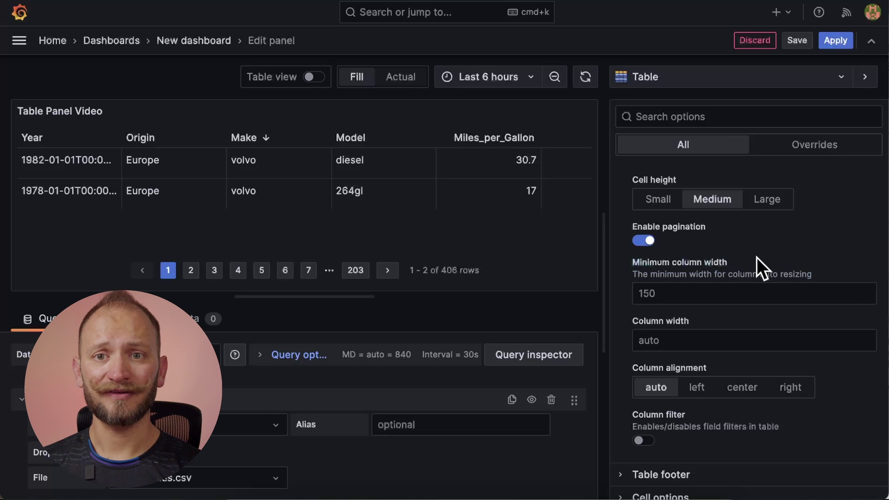
left_click(678, 294)
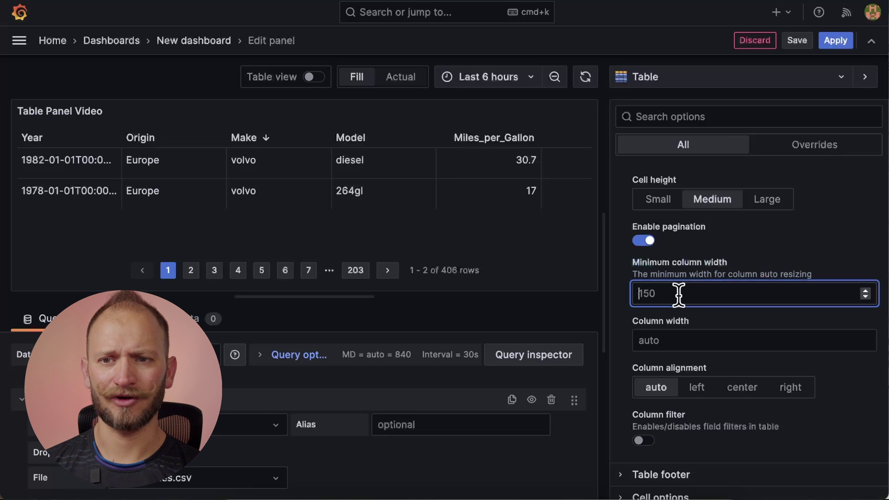
type("50")
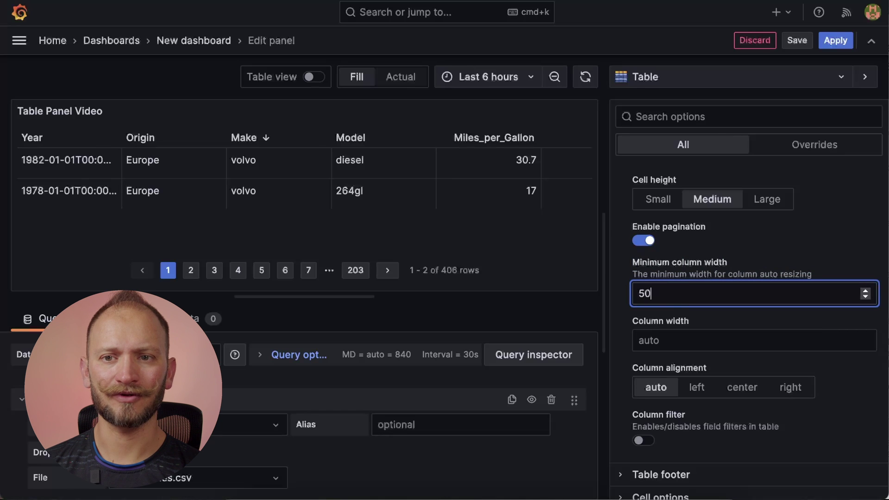
left_click(672, 340)
type("100")
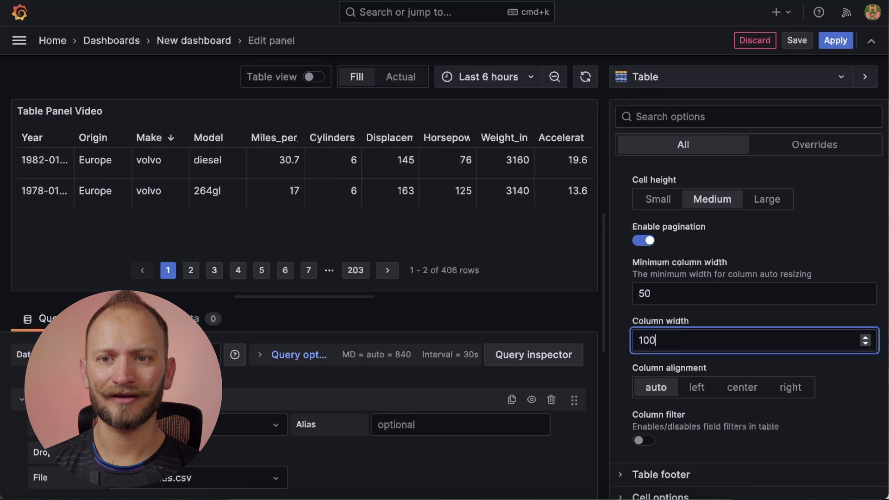
left_click(698, 292)
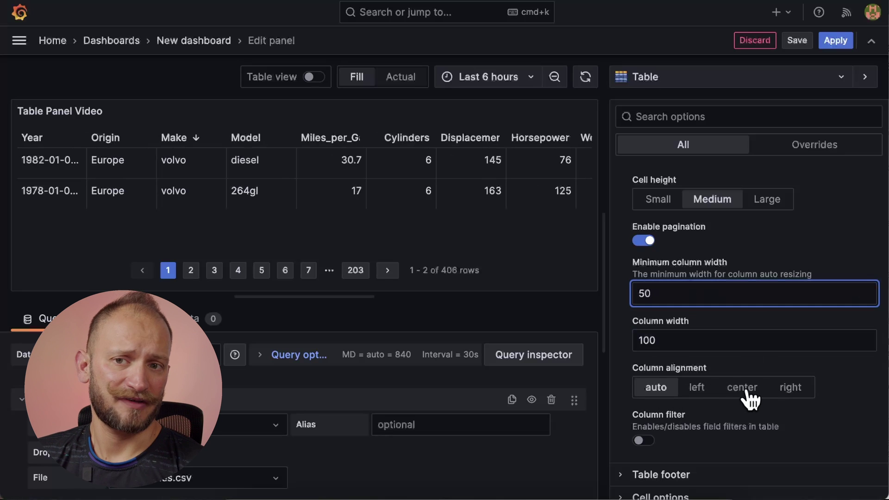
- Set the table's column alignment to center
scroll(751, 398, "down", 2)
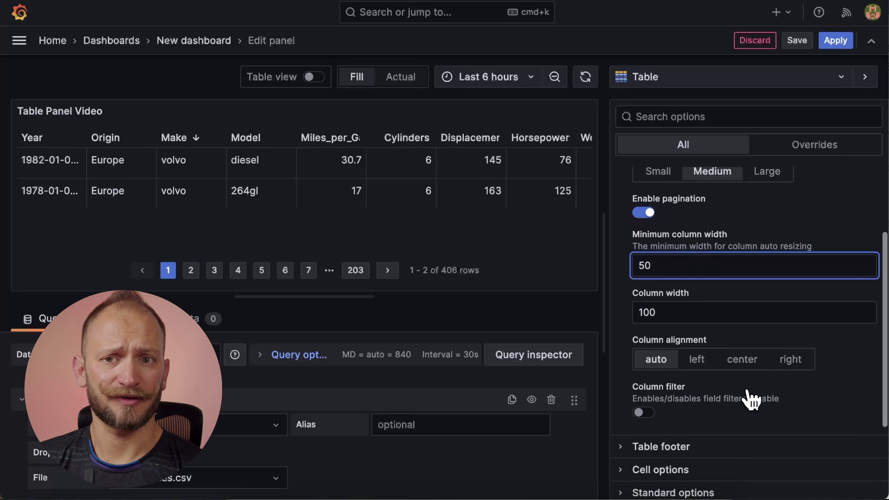
left_click(741, 351)
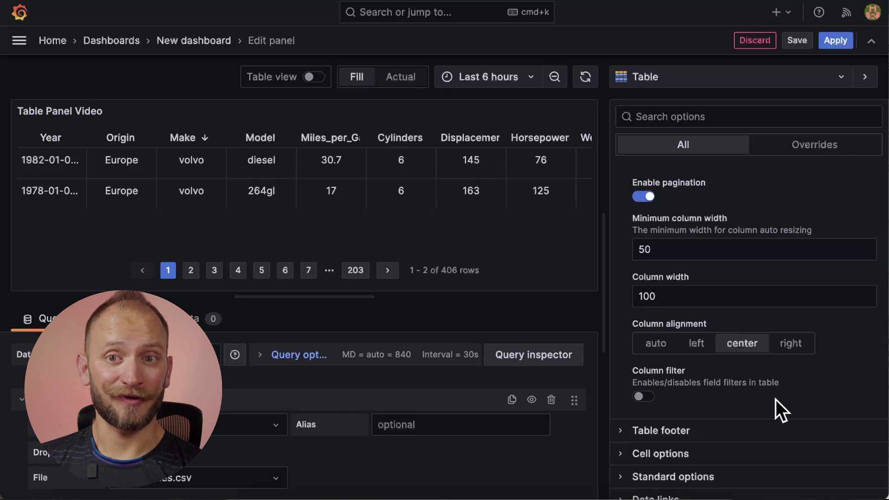
scroll(769, 400, "down", 1)
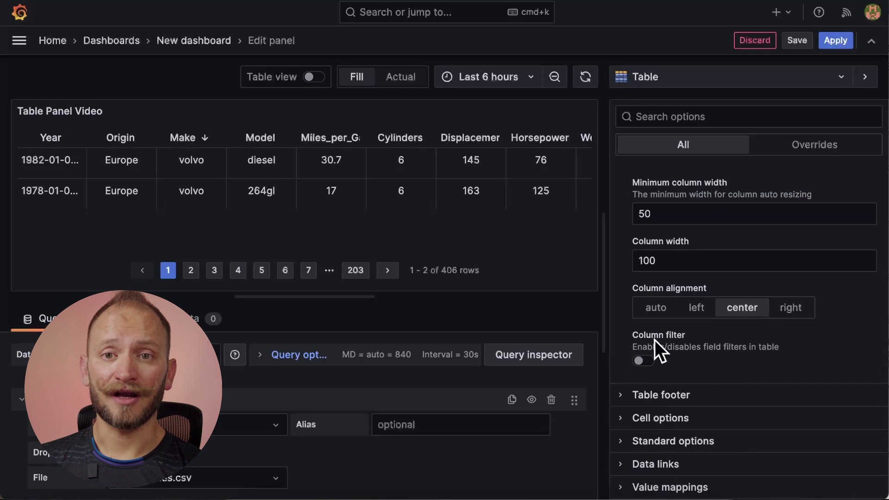
- Enable Column filter, then check the Cylinders and Miles_per_Gallon filter popups without filtering
left_click(641, 361)
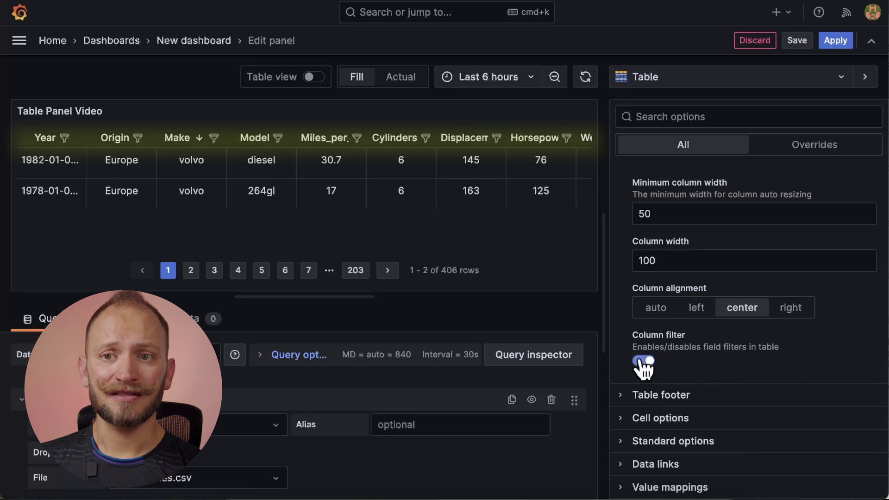
left_click(425, 139)
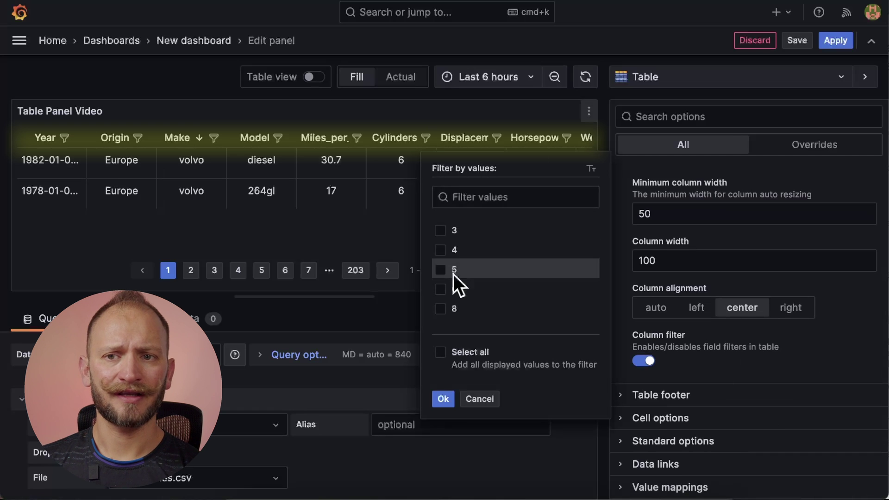
left_click(357, 139)
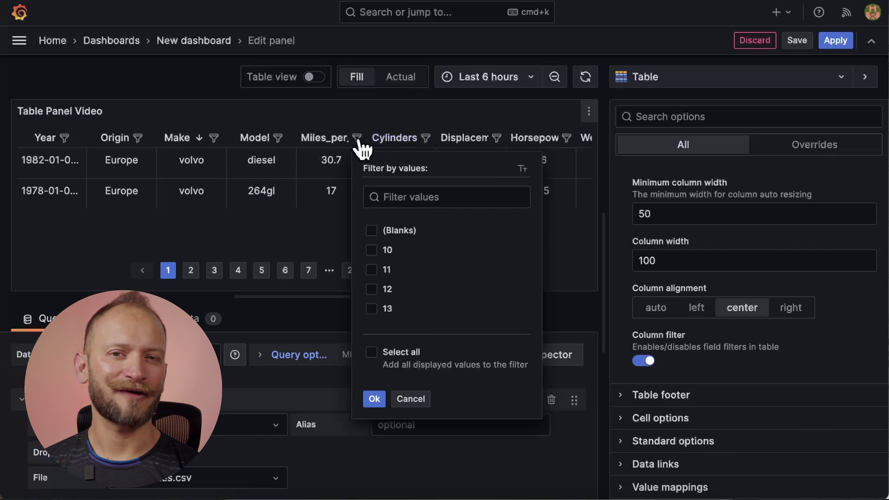
key("Escape")
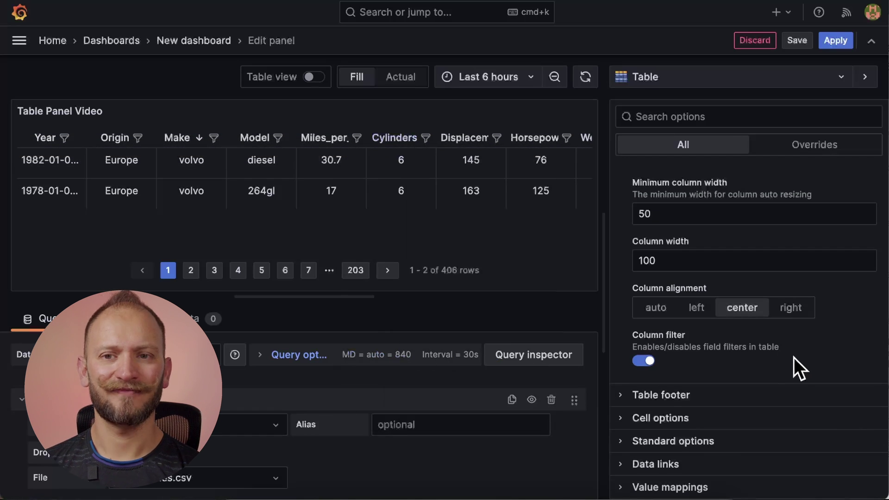
scroll(793, 357, "up", 4)
- Turn on the table footer with a Miles_per_Gallon total, then remove it and switch the footer off
left_click(621, 204)
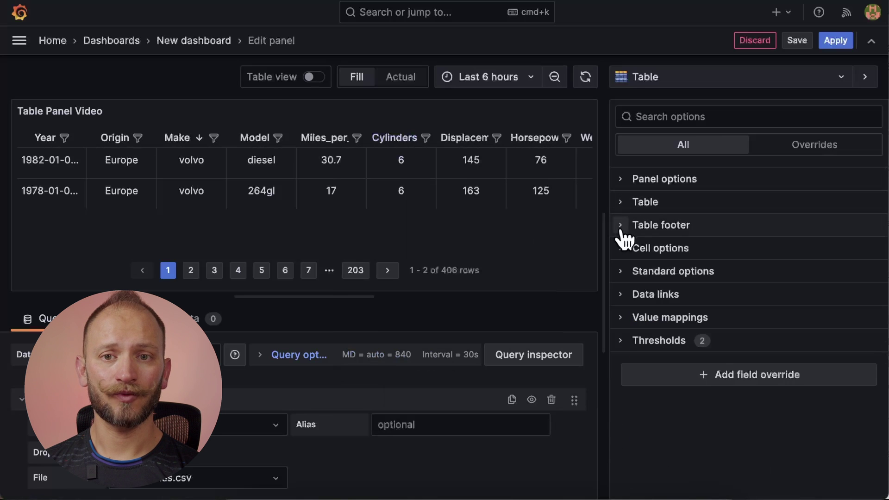
left_click(623, 231)
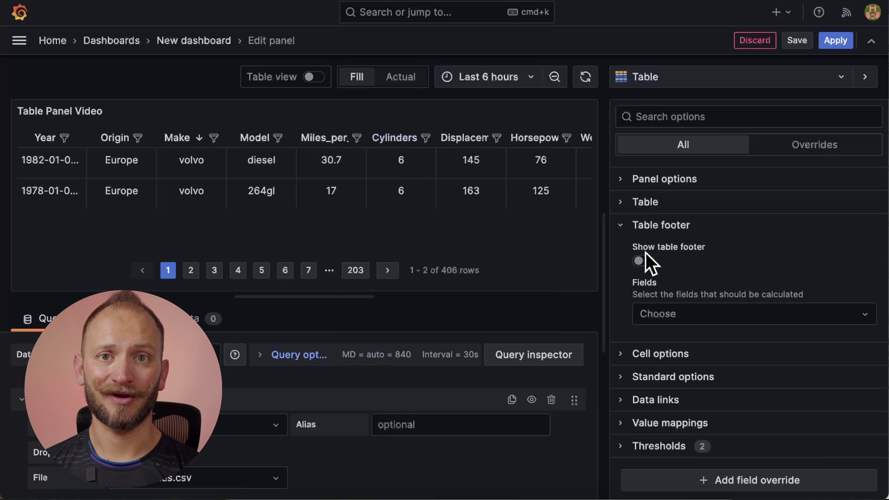
left_click(645, 261)
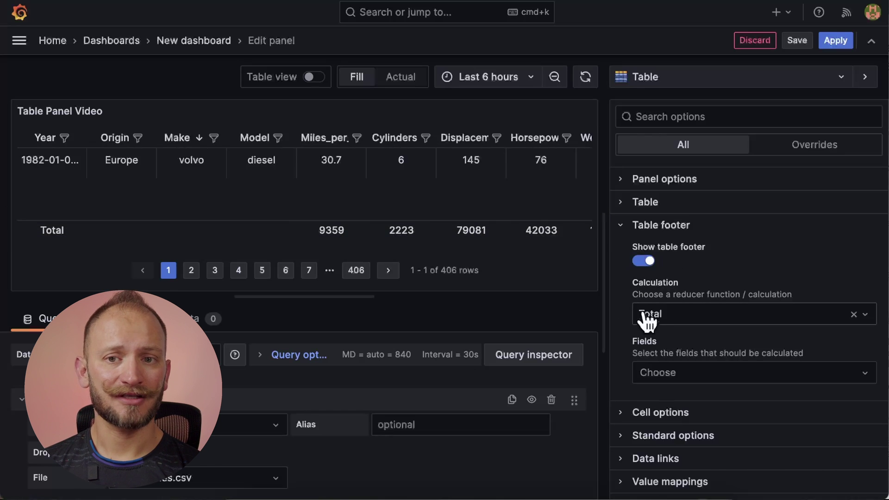
scroll(623, 334, "down", 1)
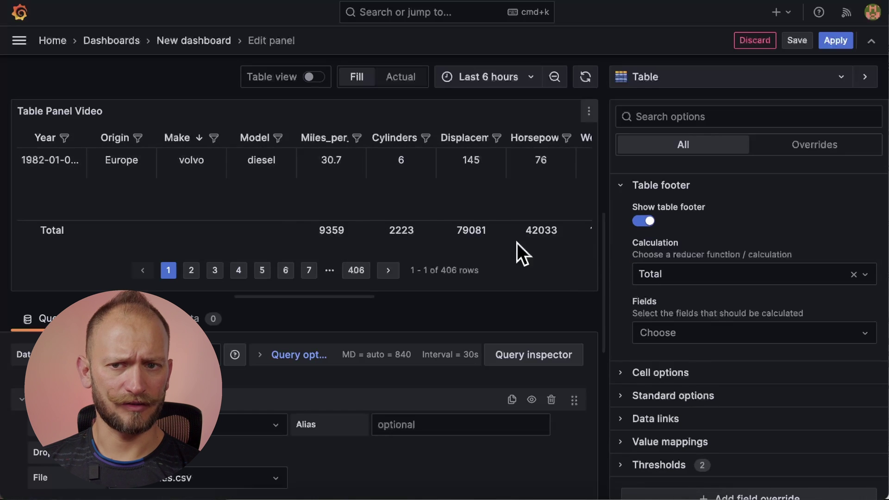
left_click(685, 333)
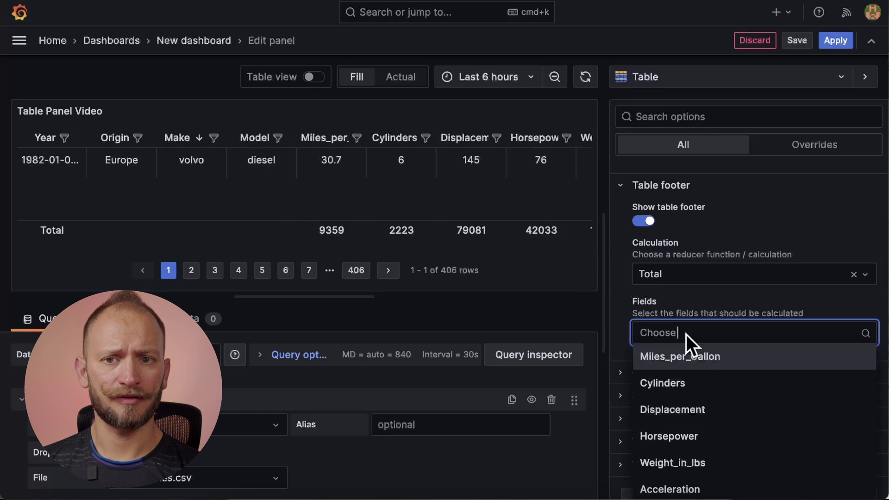
left_click(740, 363)
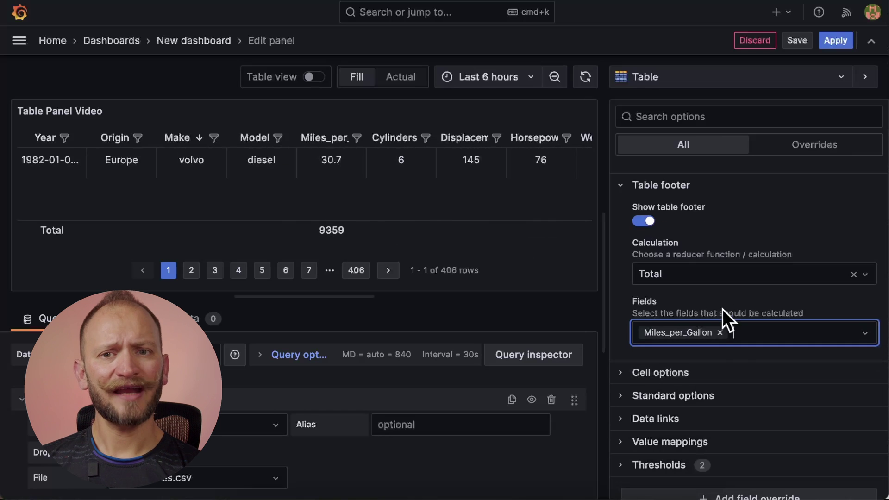
left_click(720, 332)
left_click(650, 223)
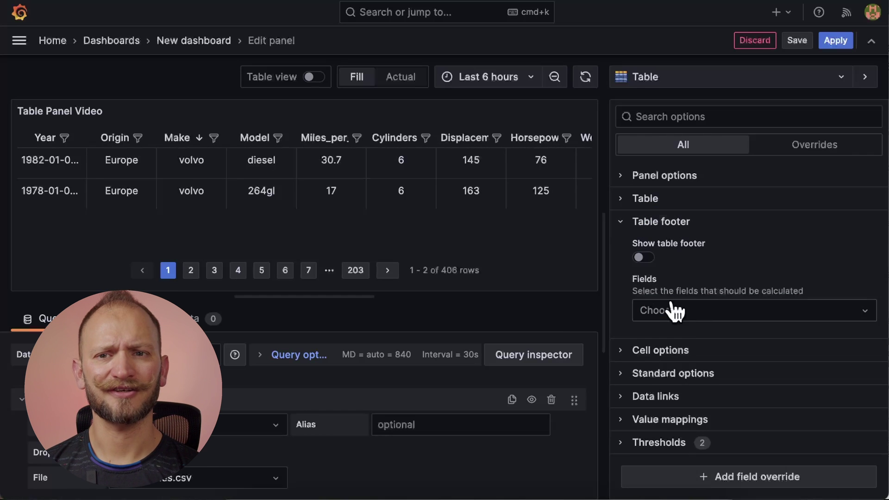
- Expand Cell options and inspect the full 1978-01-01T00:00:00 Year value twice, closing the window each time
left_click(623, 223)
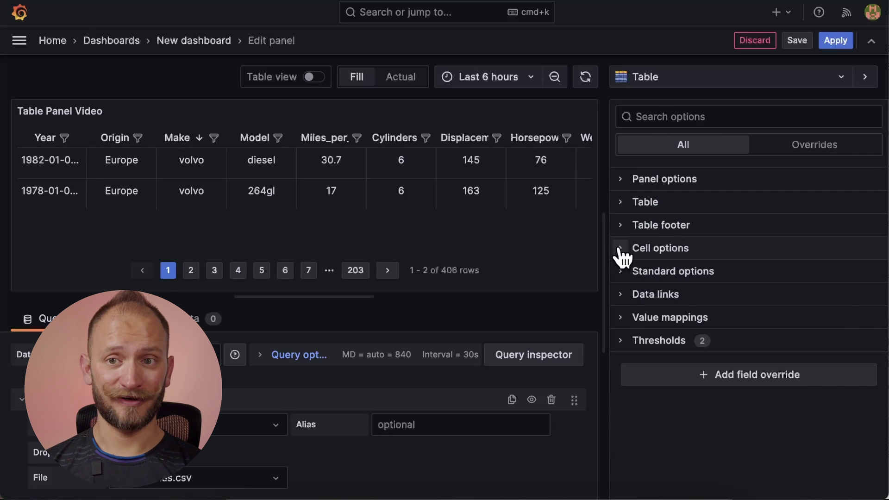
left_click(619, 254)
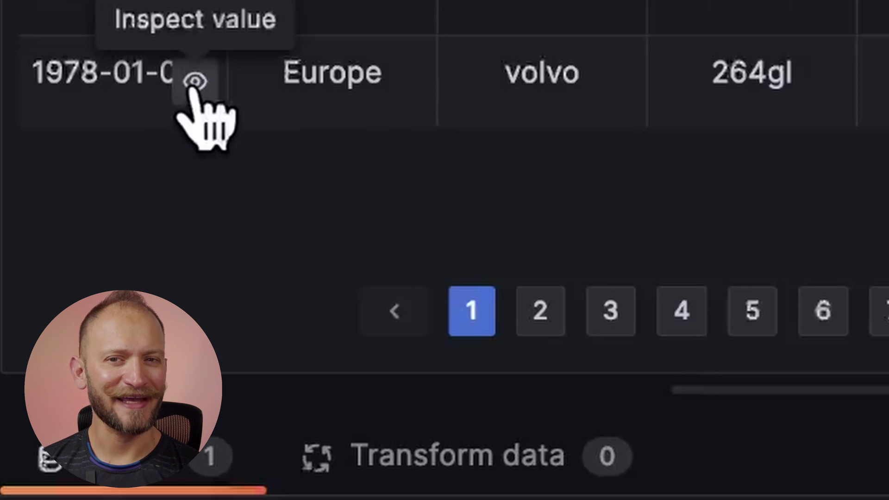
left_click(193, 83)
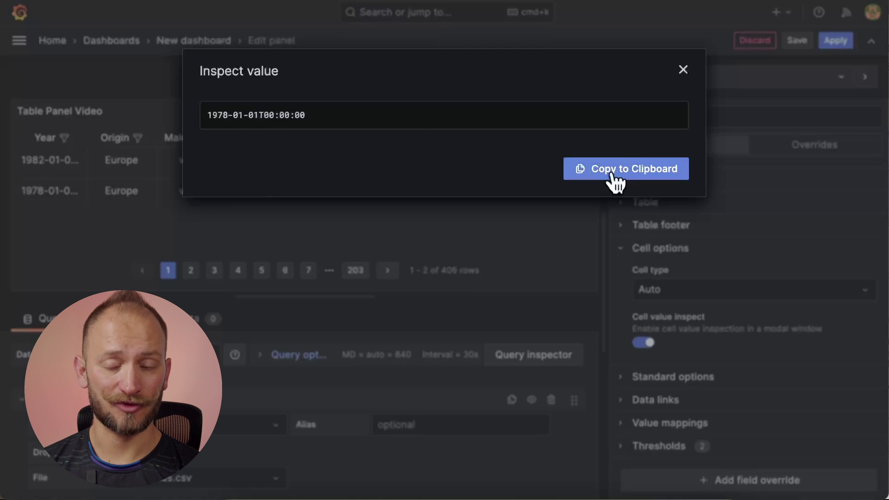
left_click(682, 69)
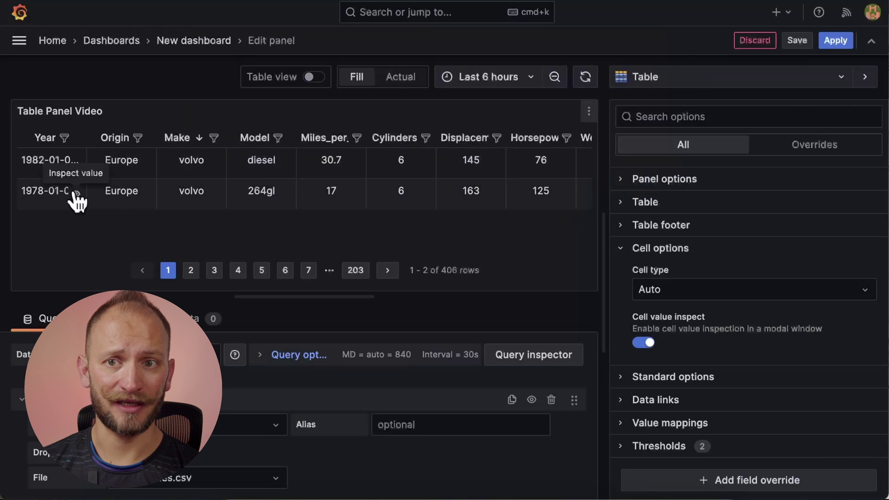
left_click(75, 193)
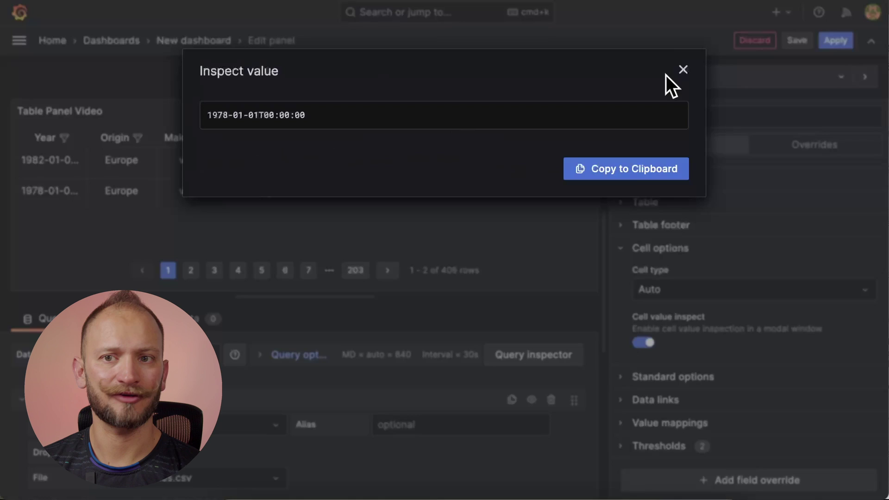
left_click(682, 69)
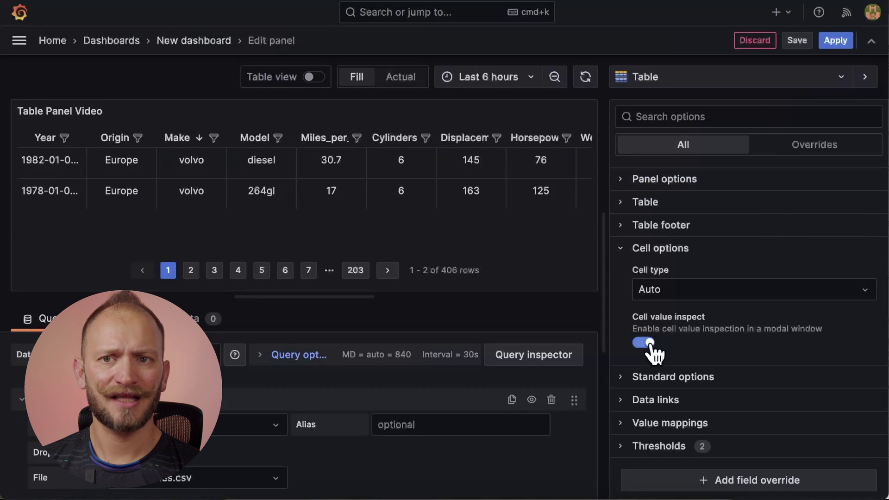
- Set the cell type to Sparkline and review its line style, width 1 and fill opacity 17
left_click(712, 294)
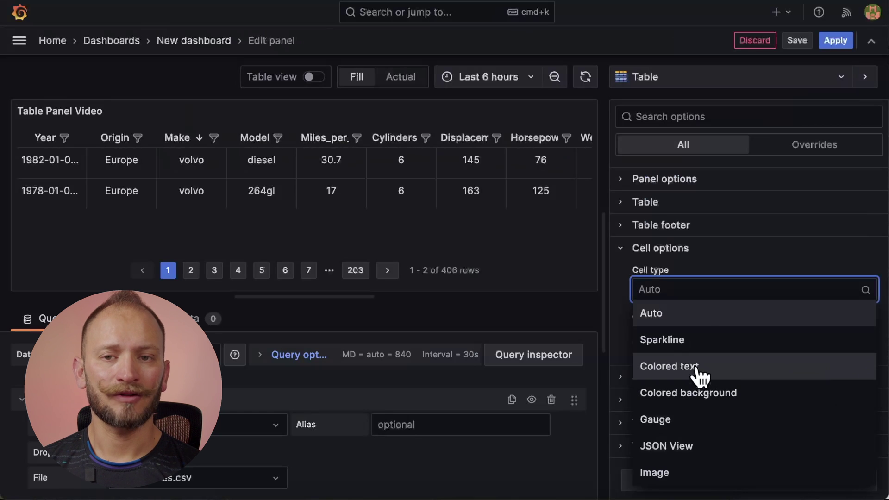
left_click(713, 350)
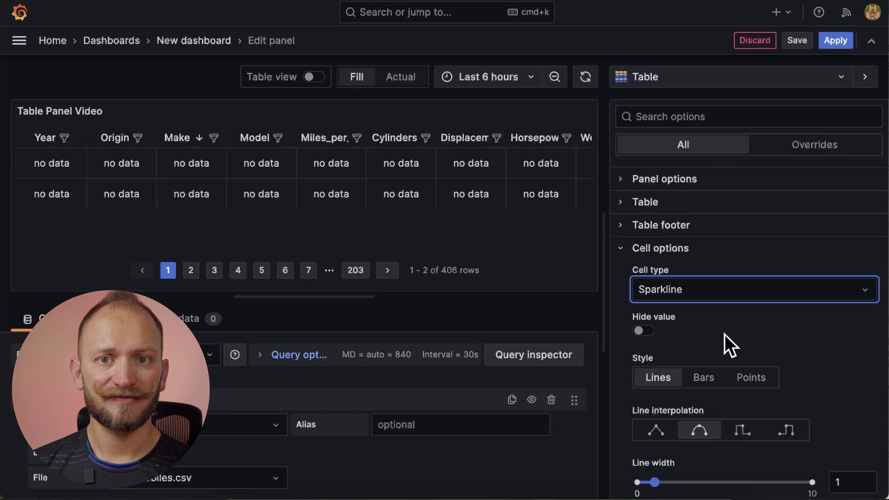
scroll(798, 360, "down", 3)
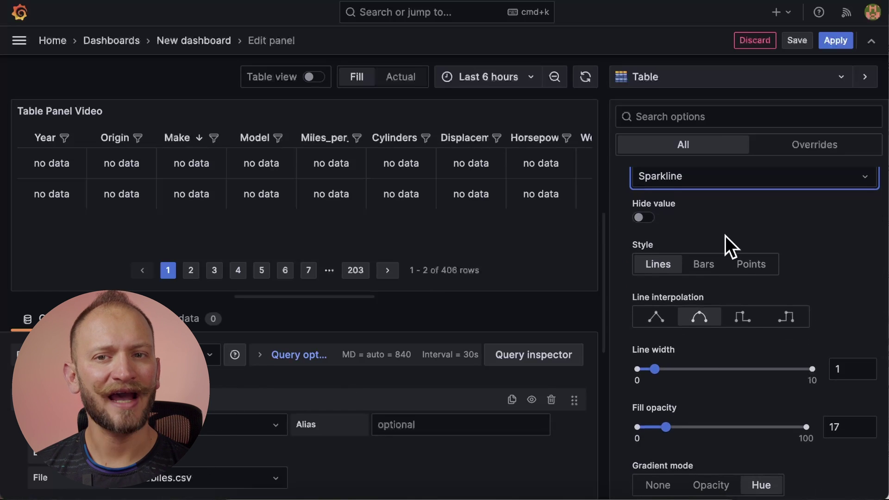
scroll(830, 278, "up", 3)
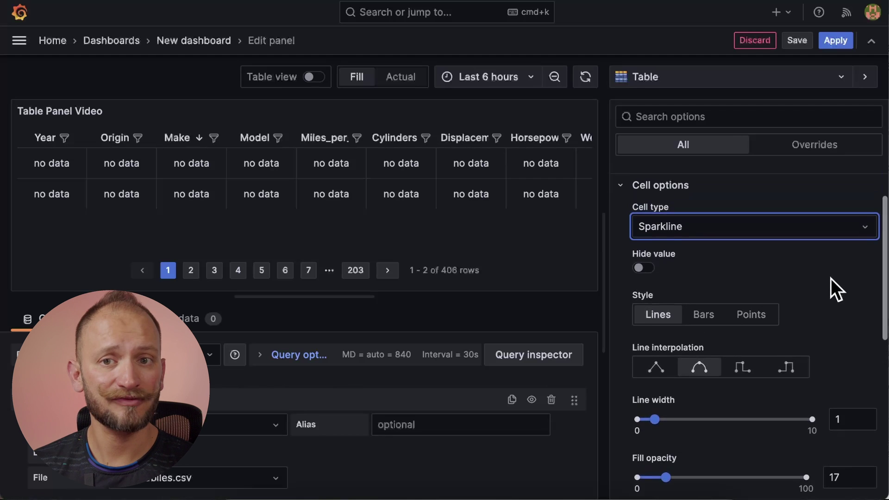
scroll(831, 279, "down", 2)
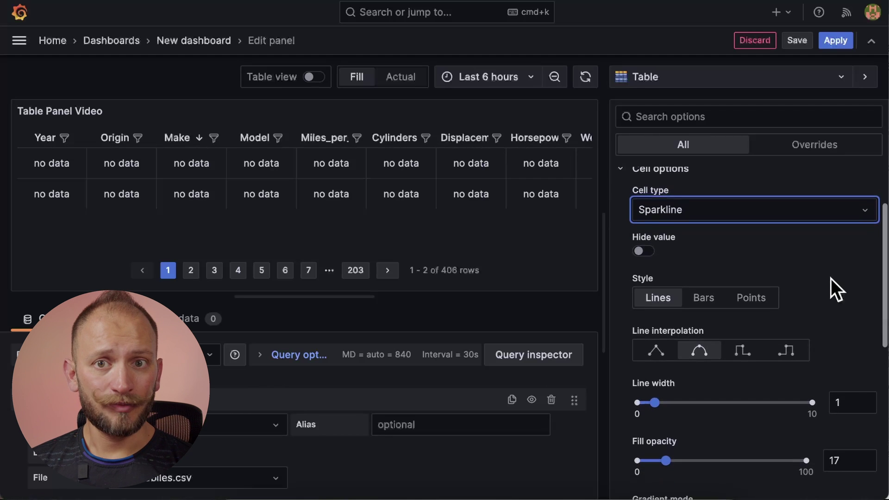
scroll(830, 279, "up", 1)
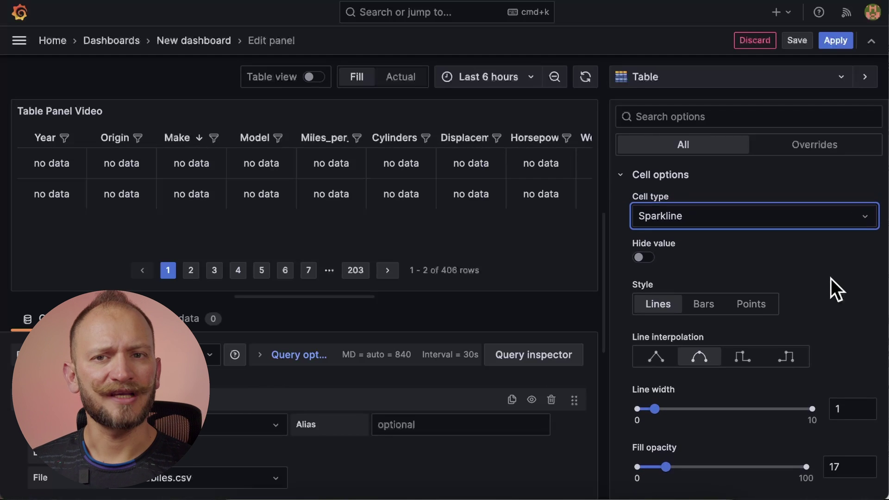
- Set the cell type to Colored text and review the 80 threshold value in Thresholds
left_click(730, 225)
left_click(729, 293)
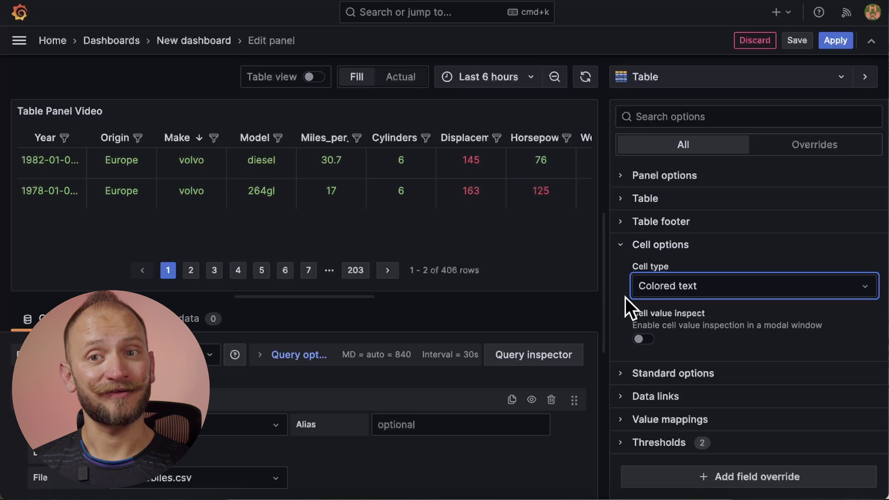
left_click(624, 443)
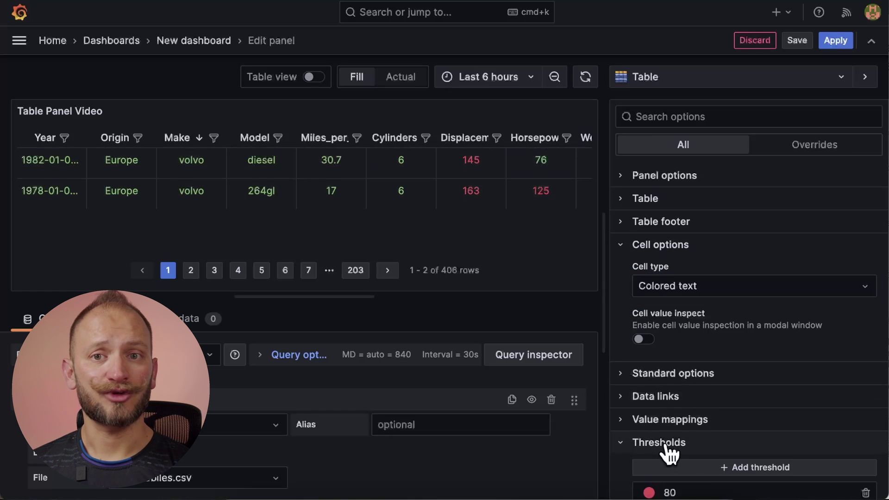
scroll(669, 453, "down", 2)
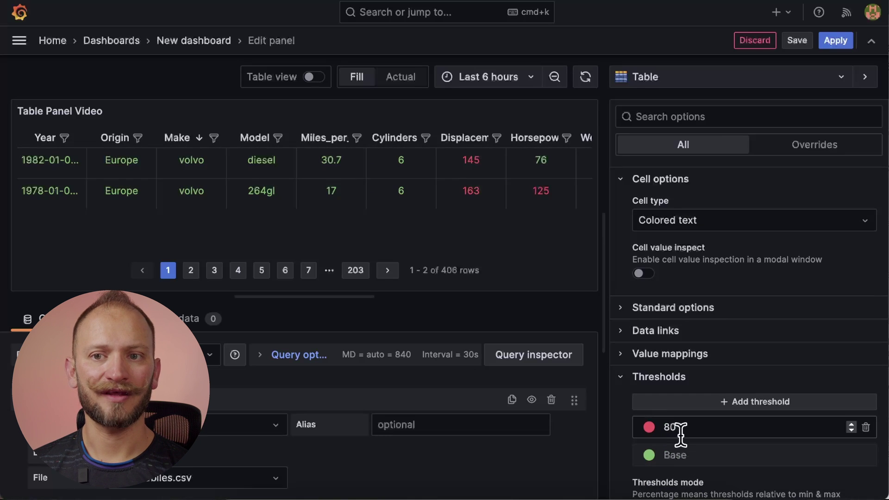
double_click(666, 428)
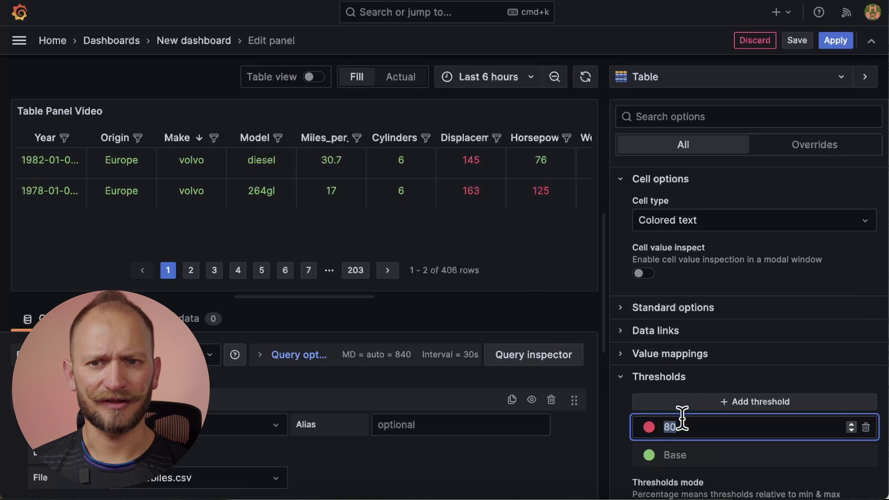
scroll(682, 419, "down", 2)
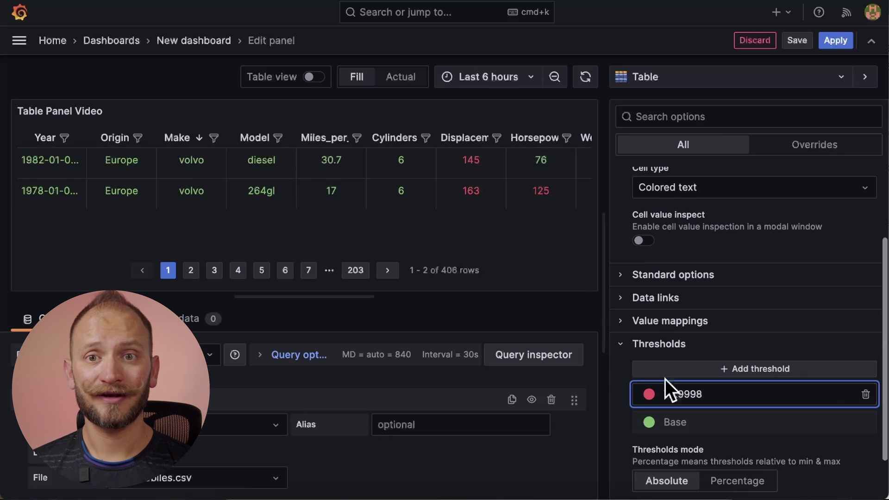
left_click(624, 347)
- Set the cell type to Colored background, trying Basic mode and finishing on Gradient
left_click(666, 288)
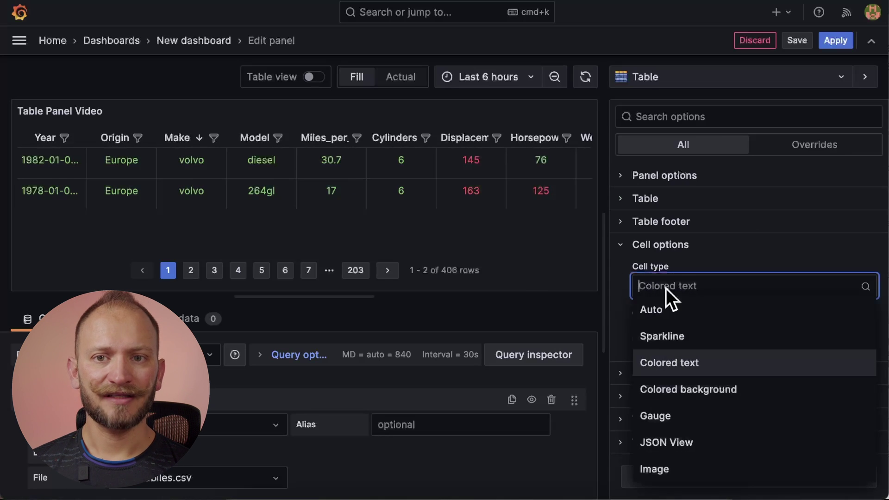
left_click(688, 388)
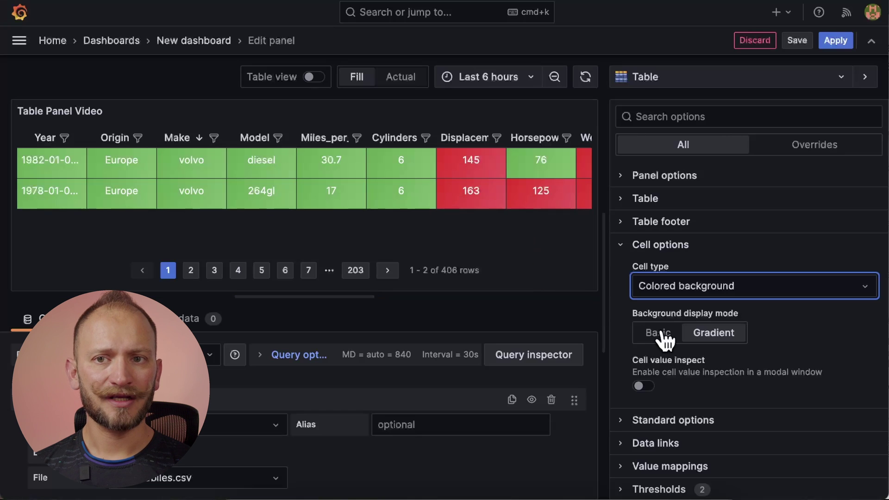
left_click(673, 340)
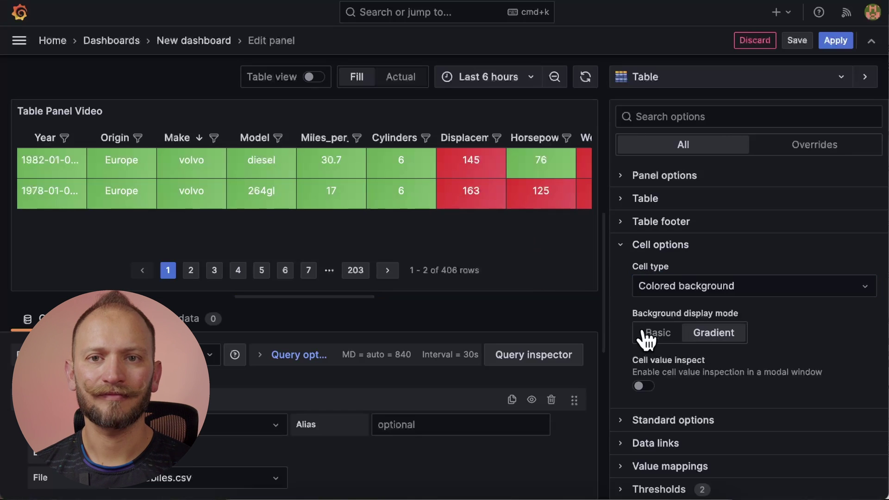
left_click(646, 337)
left_click(701, 335)
left_click(648, 340)
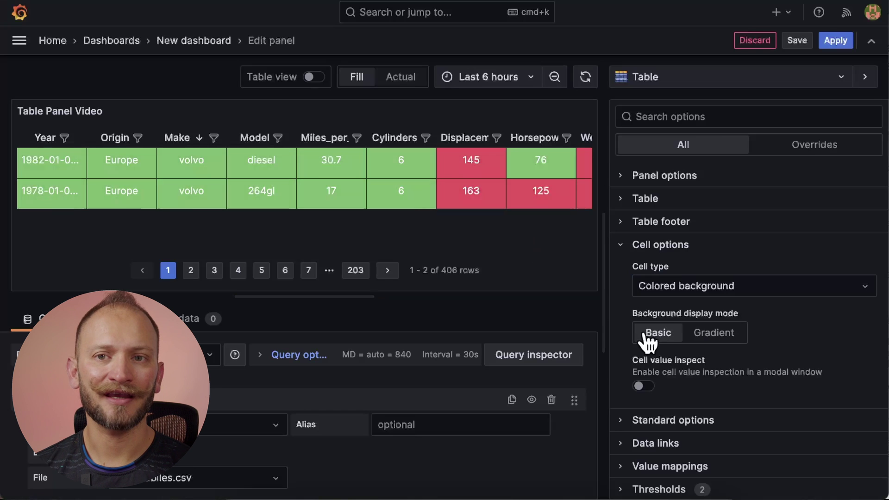
left_click(712, 340)
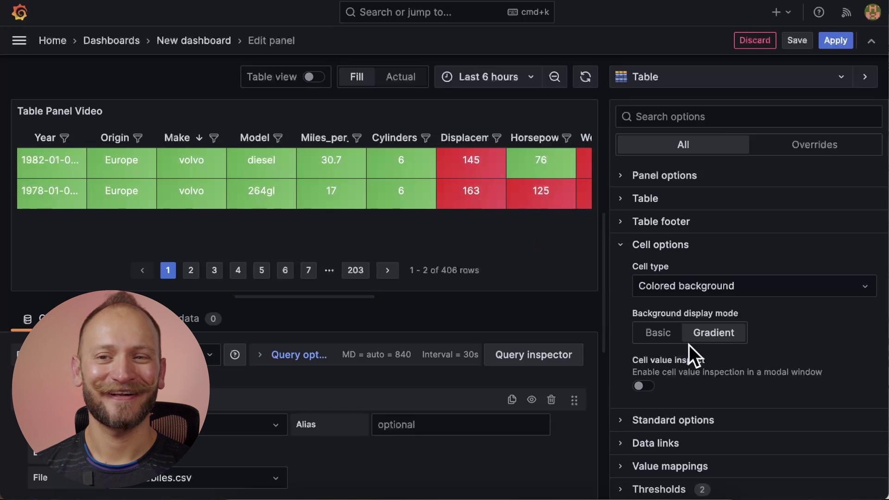
- Set the cell type to Gauge with the Retro LCD display mode
left_click(761, 292)
left_click(720, 417)
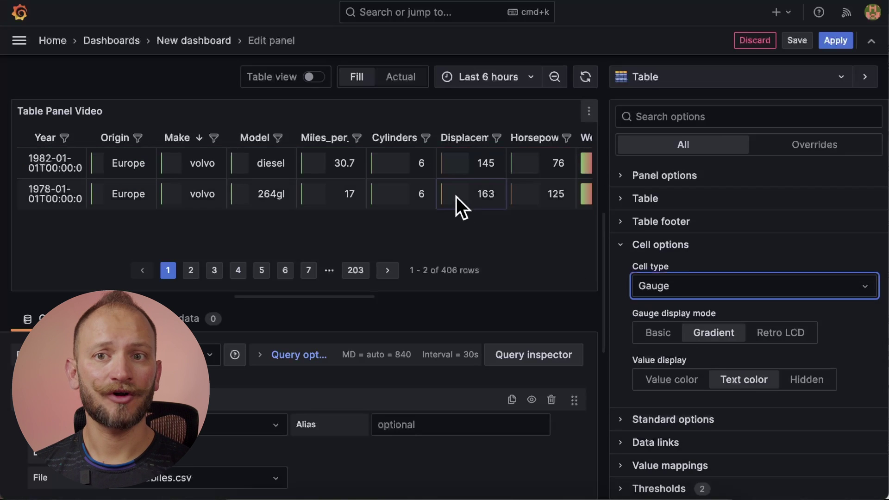
scroll(457, 197, "right", 3)
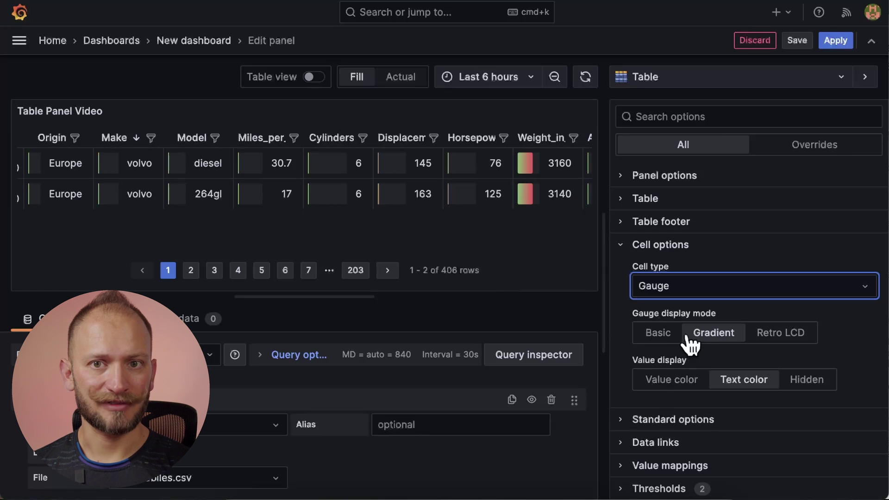
left_click(656, 340)
left_click(708, 342)
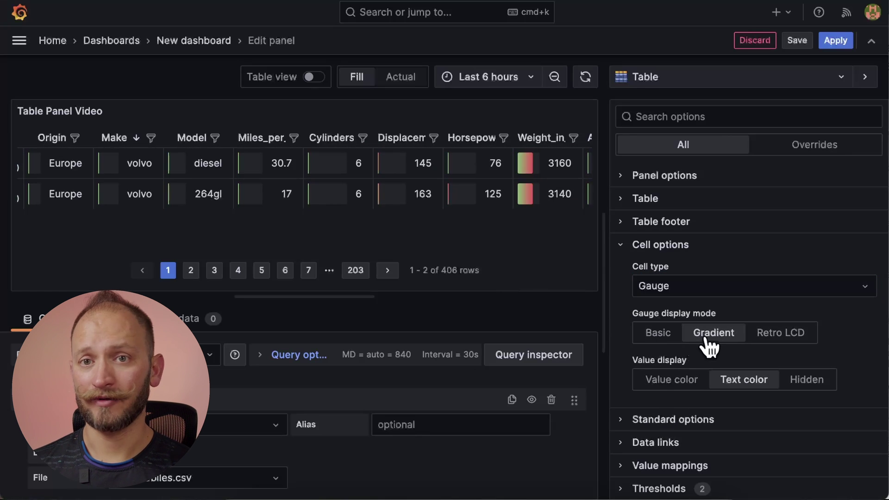
left_click(785, 340)
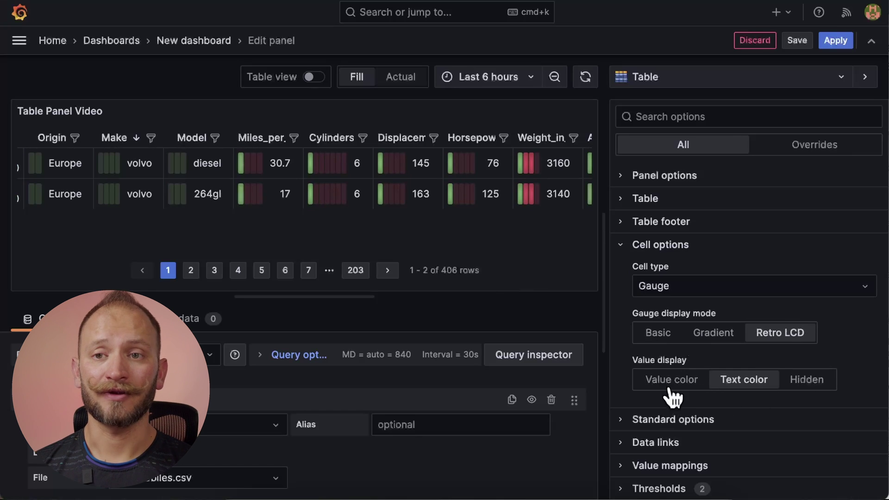
- Try the gauge Value display options, settling on Text color
left_click(804, 383)
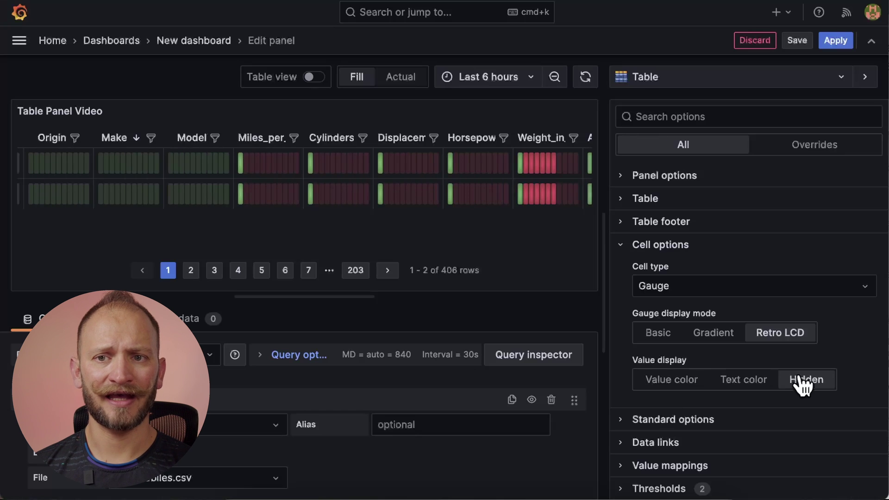
left_click(674, 382)
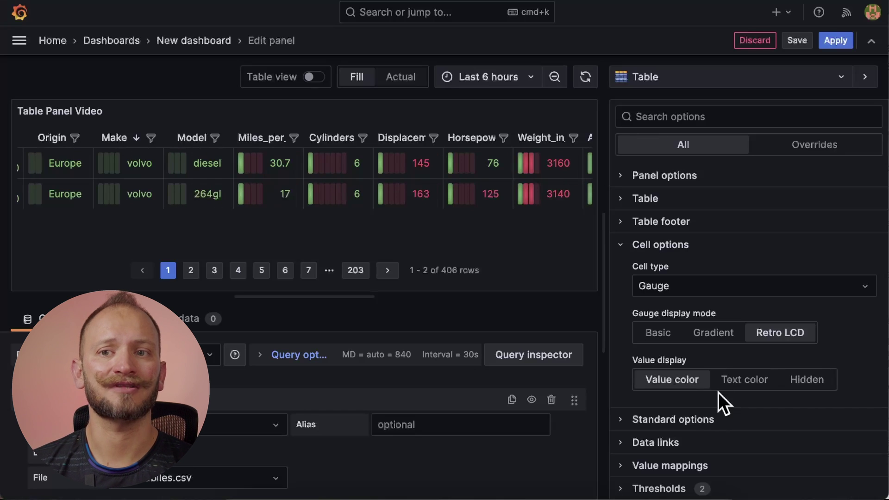
left_click(740, 385)
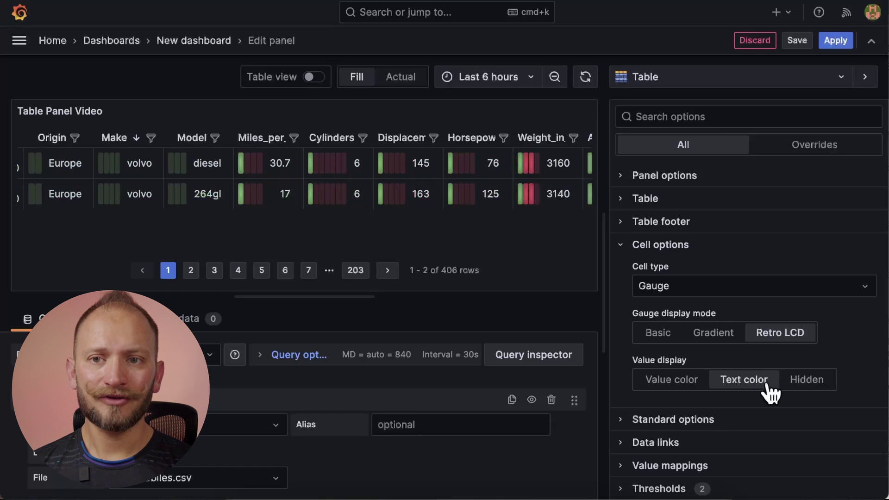
left_click(671, 385)
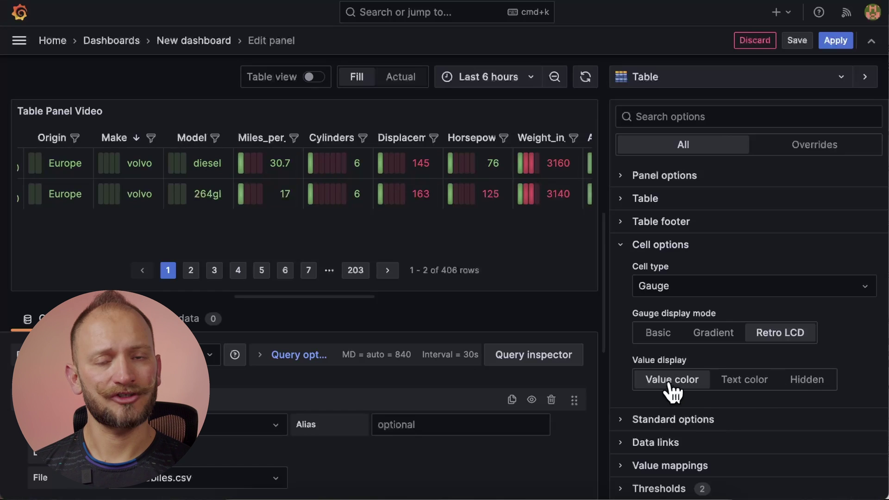
left_click(757, 386)
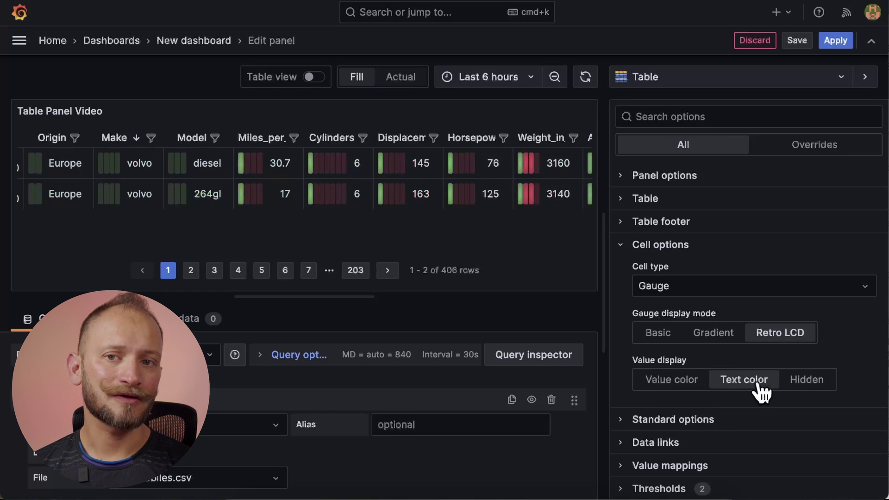
scroll(718, 402, "down", 1)
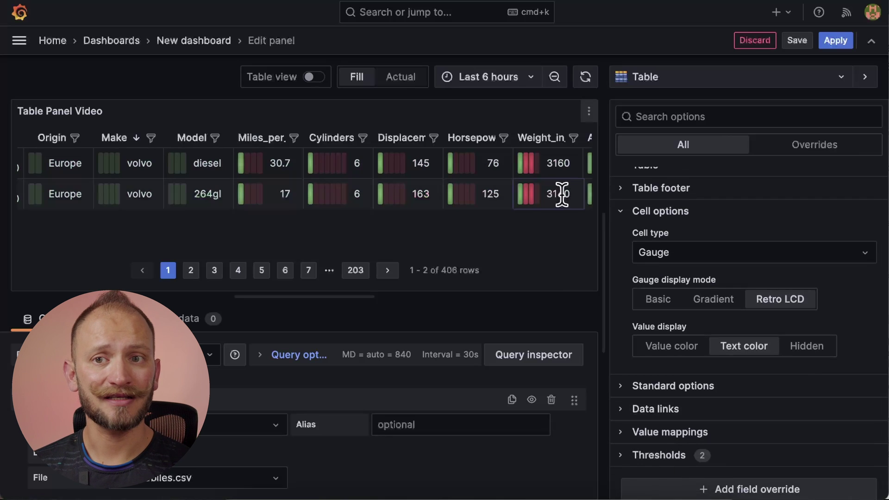
scroll(546, 172, "right", 1)
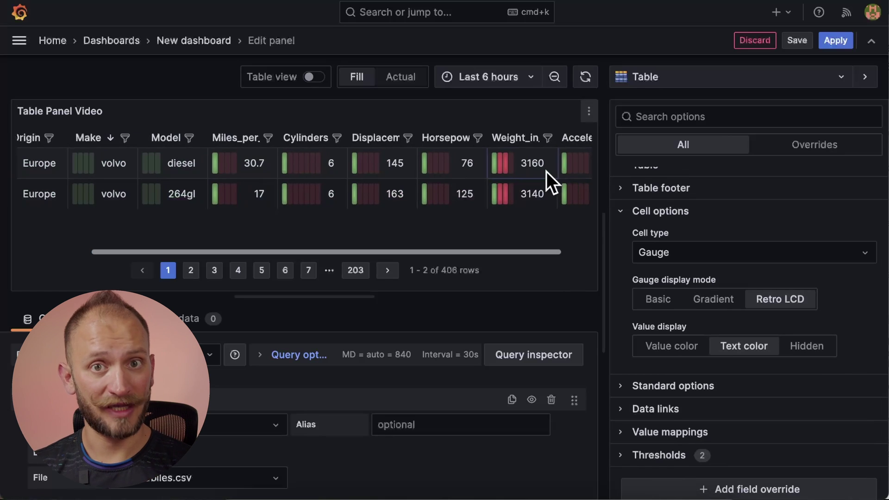
- Render cells as JSON View and preview the Trace test data scenario
left_click(676, 263)
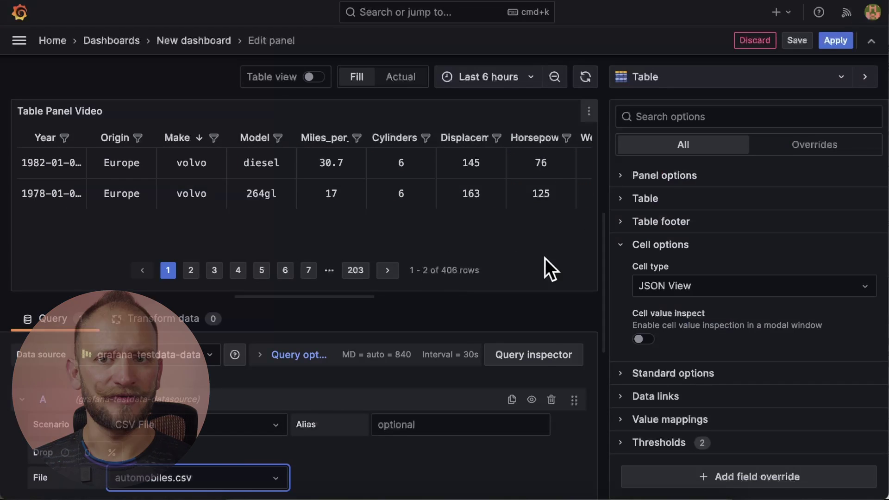
left_click(236, 424)
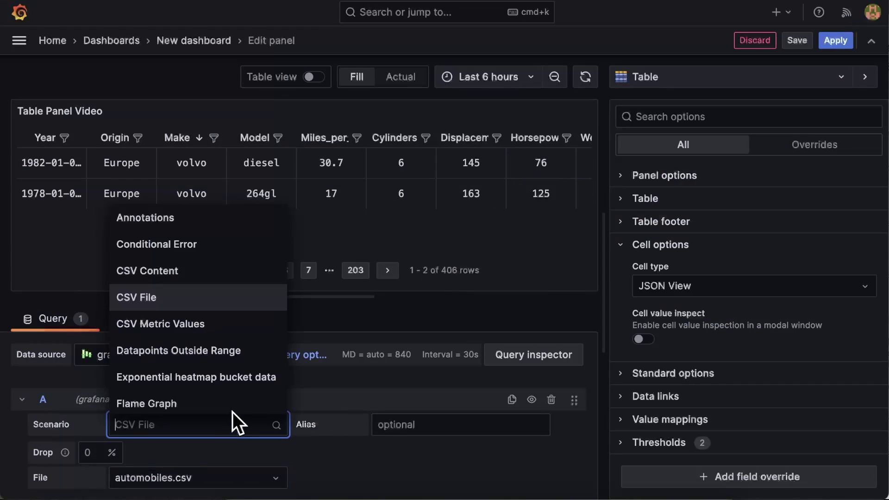
scroll(205, 369, "down", 10)
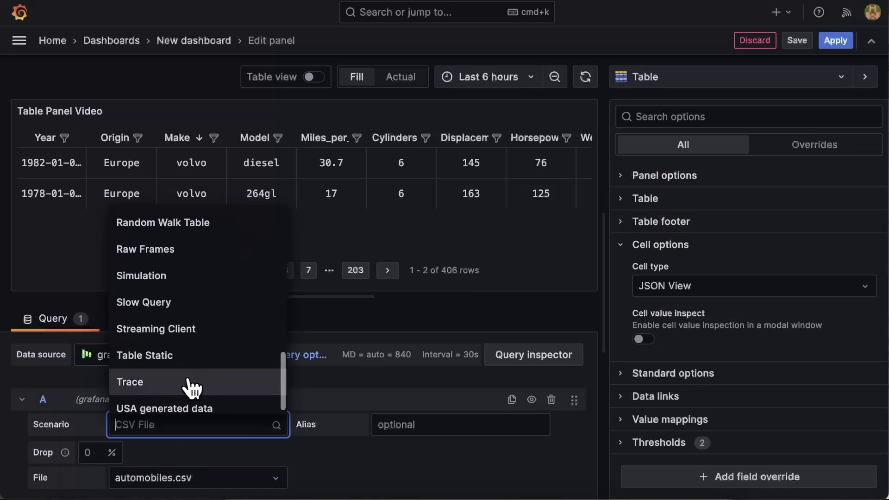
left_click(190, 383)
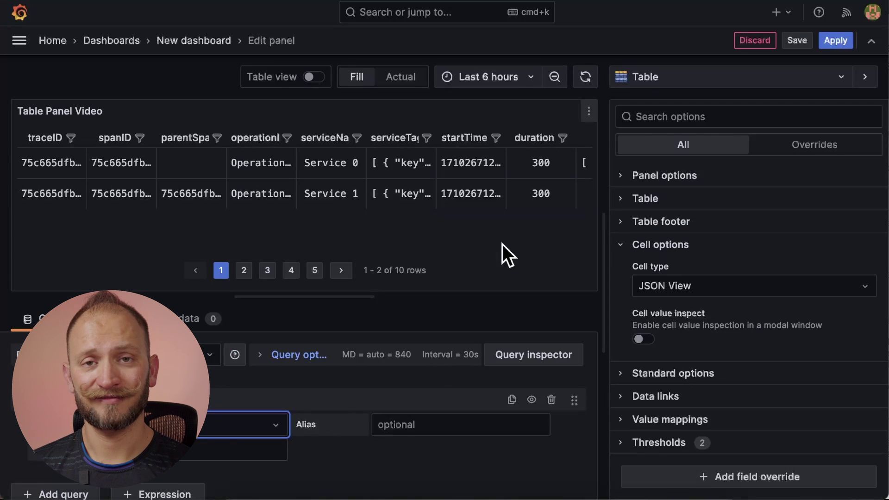
- Switch the scenario back to CSV File with automobiles.csv
left_click(241, 425)
left_click(184, 297)
left_click(182, 474)
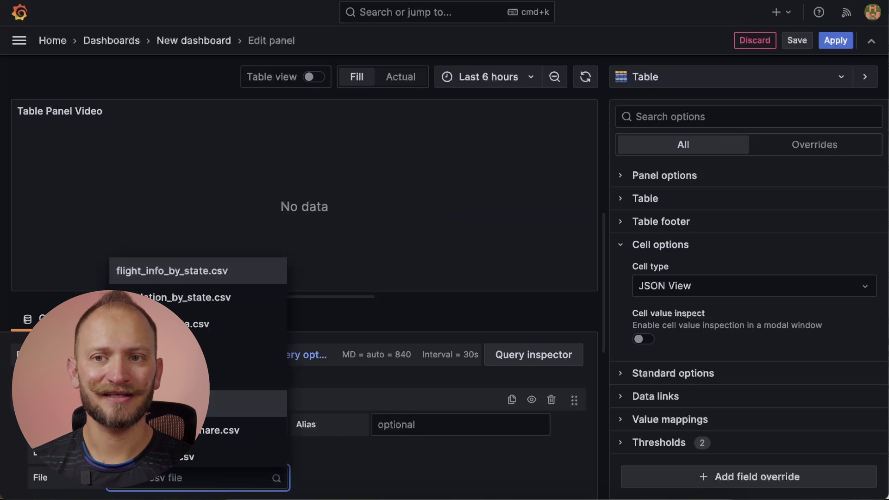
left_click(182, 457)
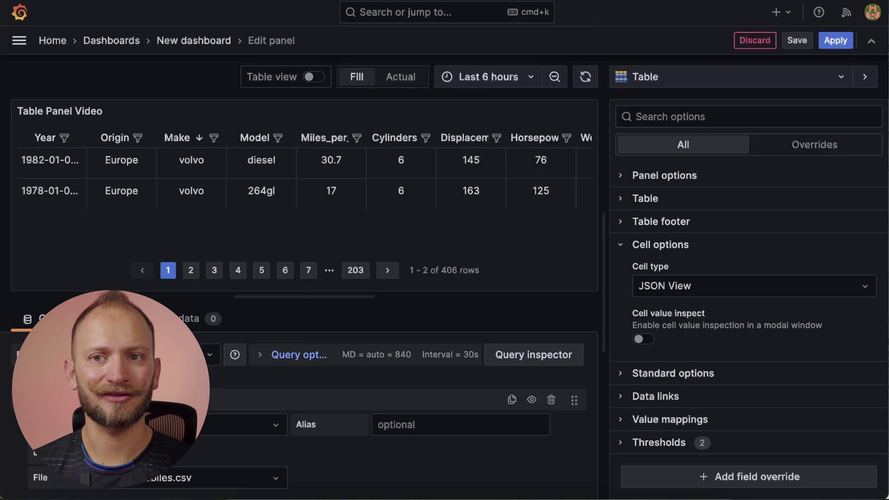
- Set the cell type to Image and paste the Grafana logo URL into a CSV Content scenario
left_click(689, 289)
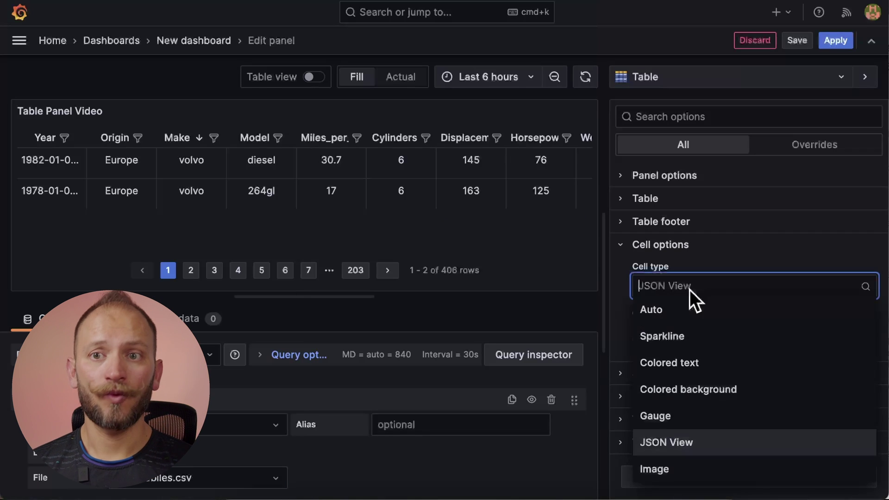
left_click(698, 469)
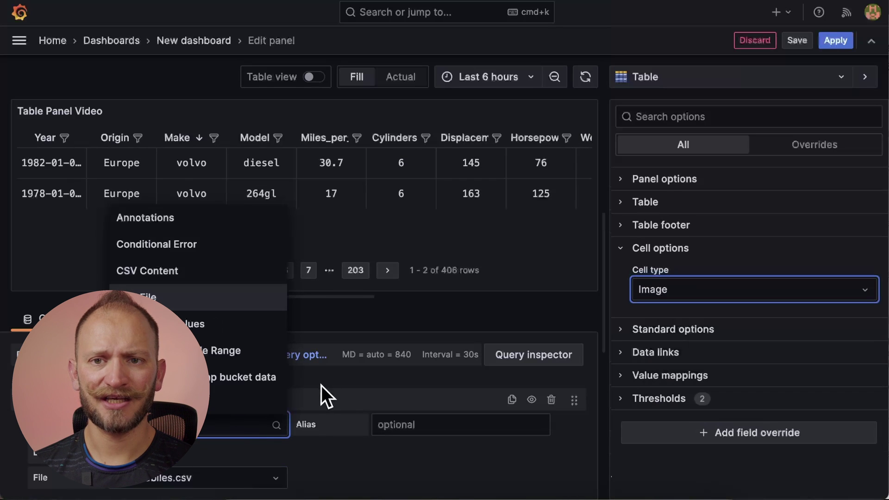
left_click(202, 273)
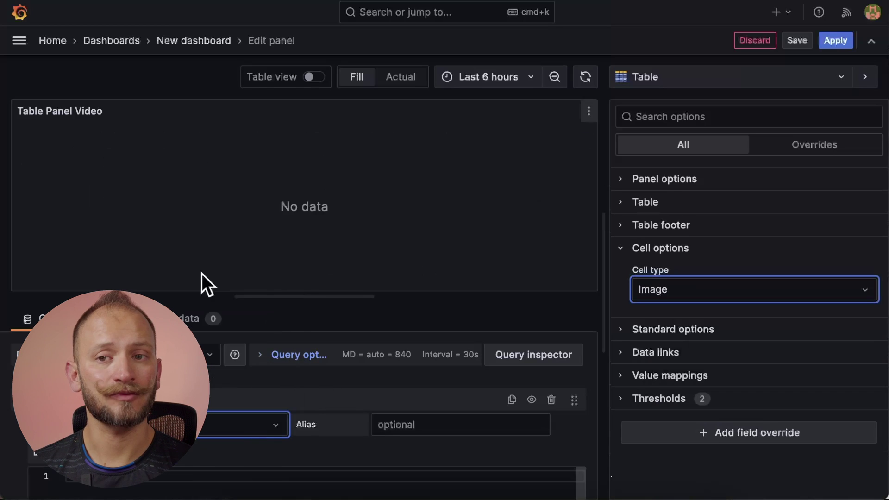
scroll(248, 407, "down", 3)
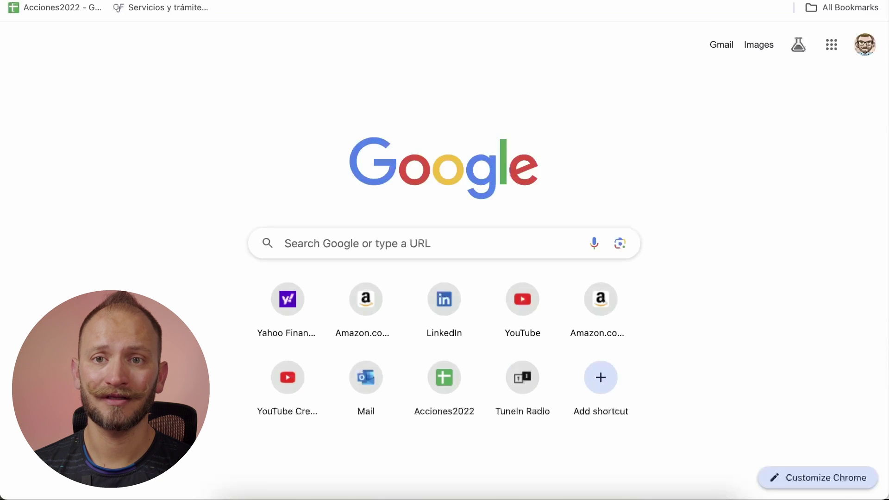
type("grafana logo")
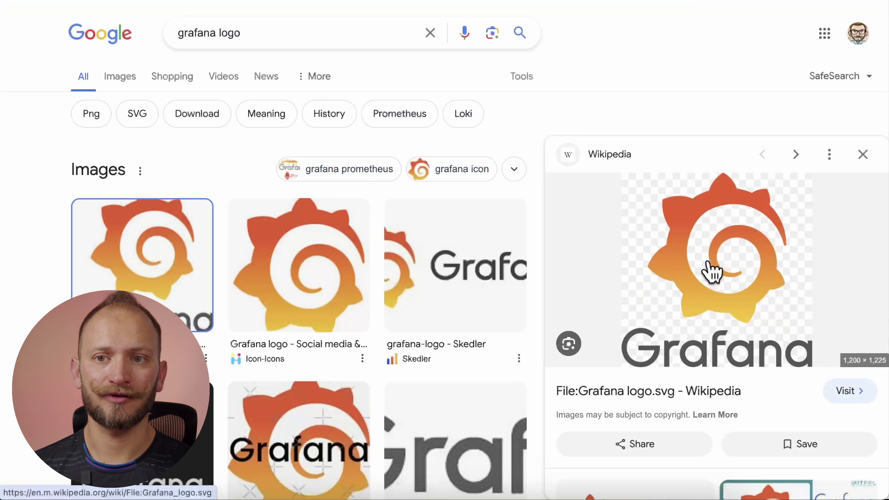
right_click(709, 259)
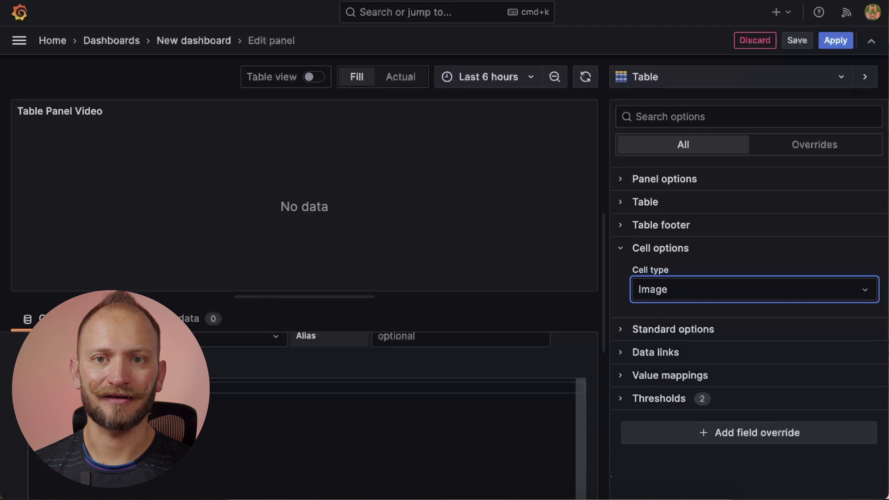
key("ctrl+v")
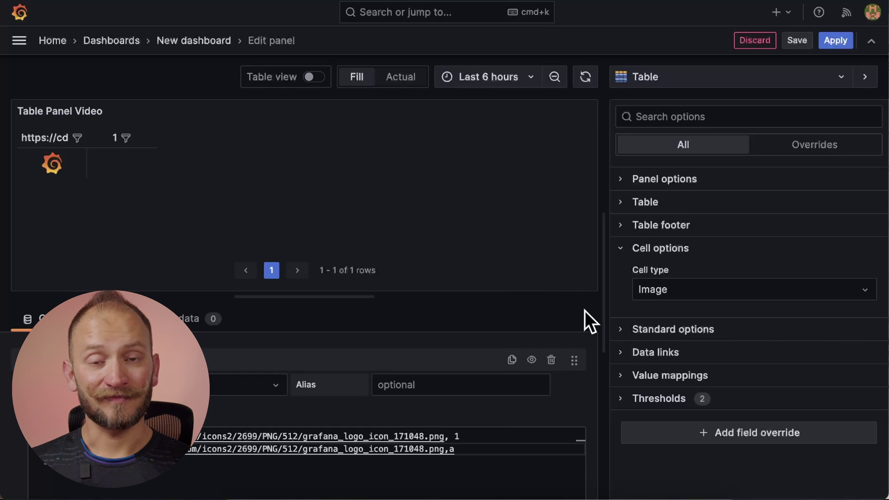
- Glance through Standard options, then apply the logo table panel to the dashboard
left_click(640, 329)
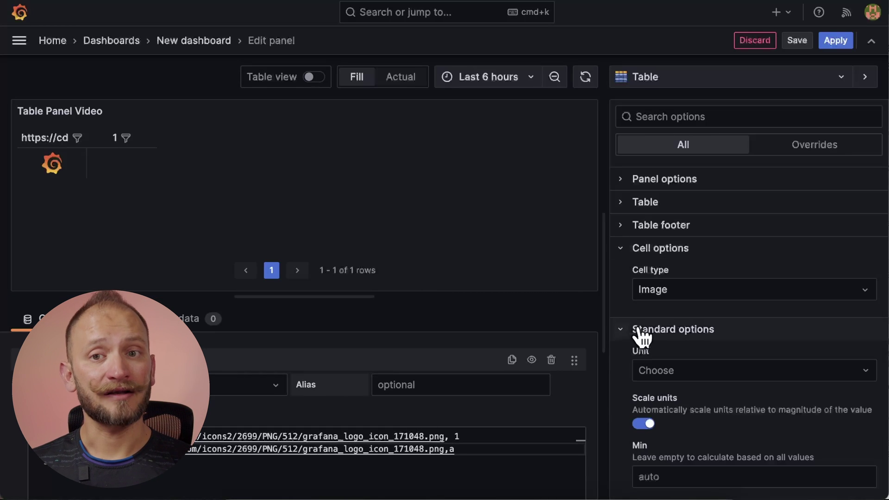
scroll(710, 390, "down", 2)
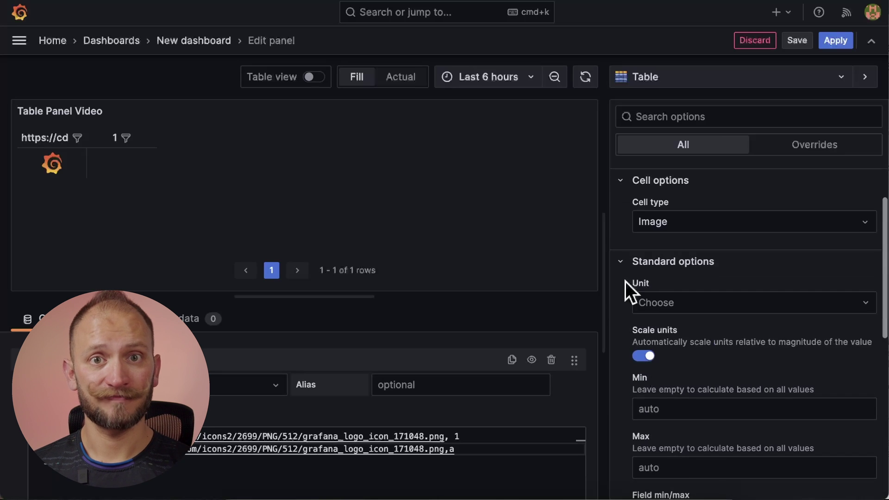
left_click(620, 262)
left_click(824, 41)
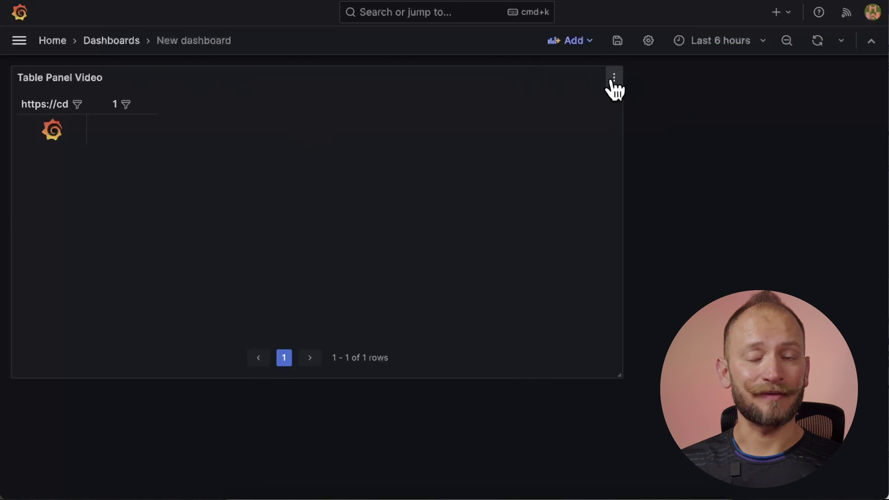
- Reopen the panel for editing and set the cell type back to Auto
left_click(613, 78)
left_click(520, 129)
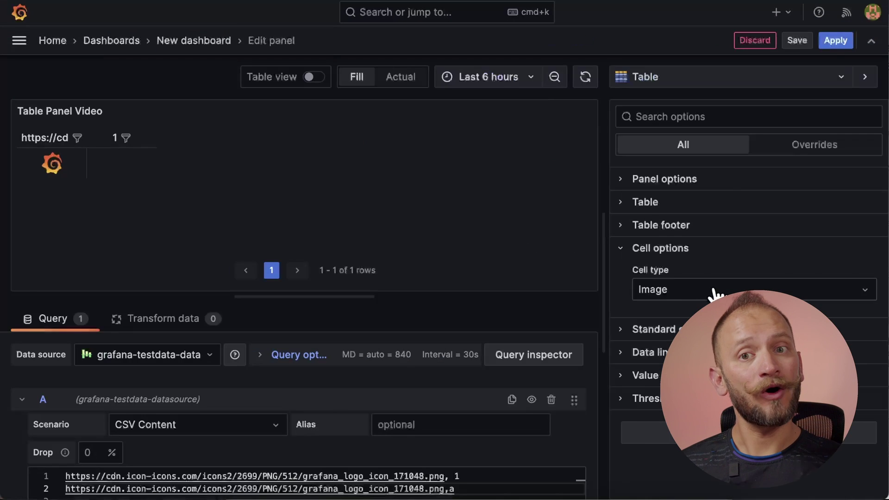
left_click(715, 292)
left_click(648, 311)
- Reload automobiles.csv via the CSV File scenario and show the field Overrides
left_click(181, 424)
left_click(136, 297)
left_click(198, 477)
left_click(185, 456)
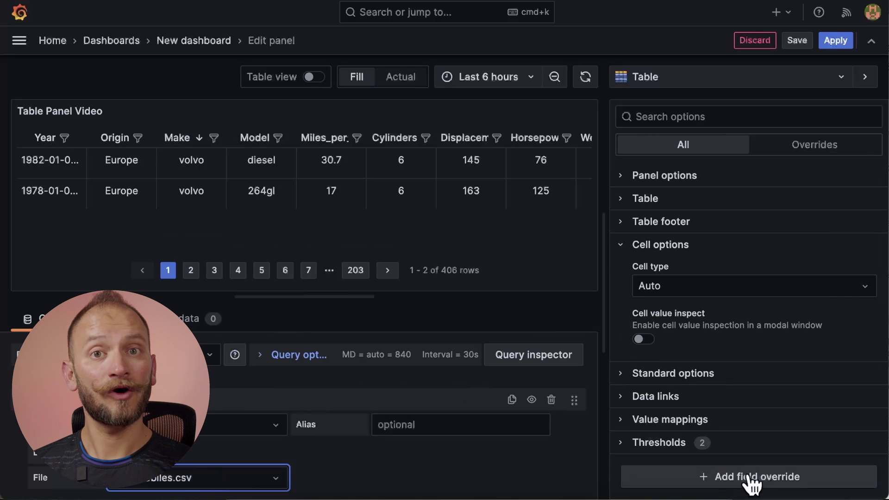
left_click(814, 147)
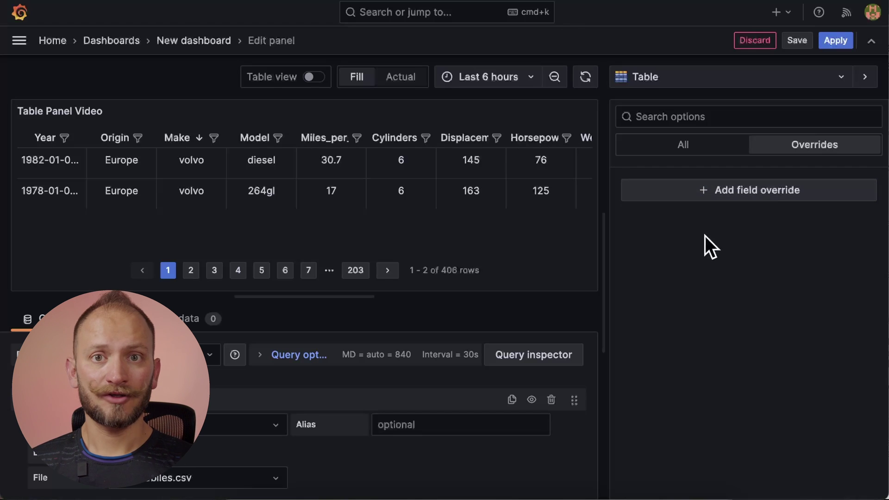
- Add a new field override that targets the Miles_per_Gallon field by name
left_click(726, 204)
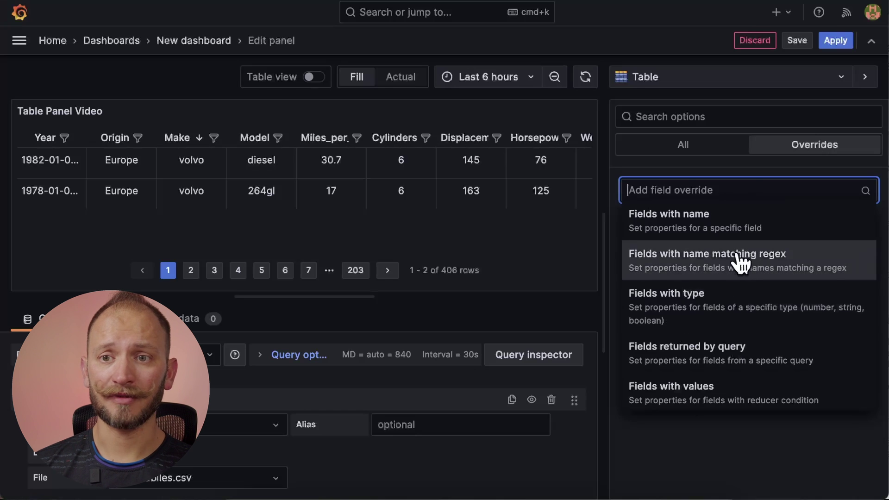
left_click(724, 237)
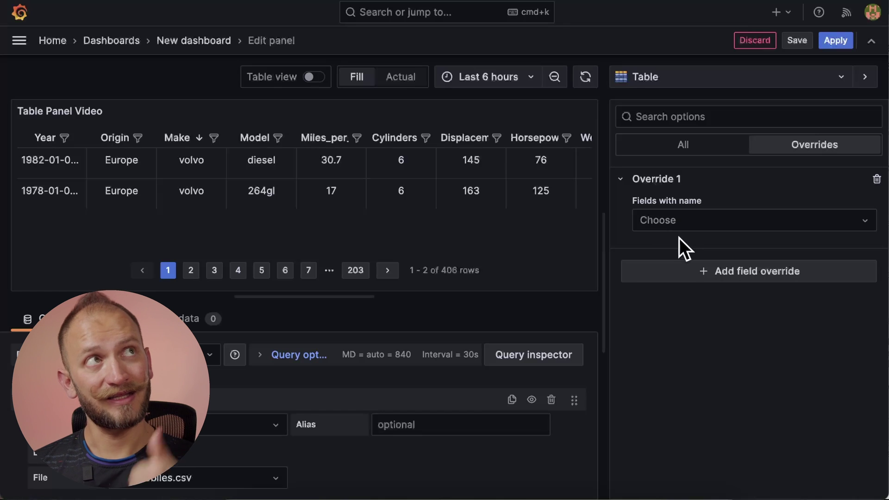
left_click(682, 223)
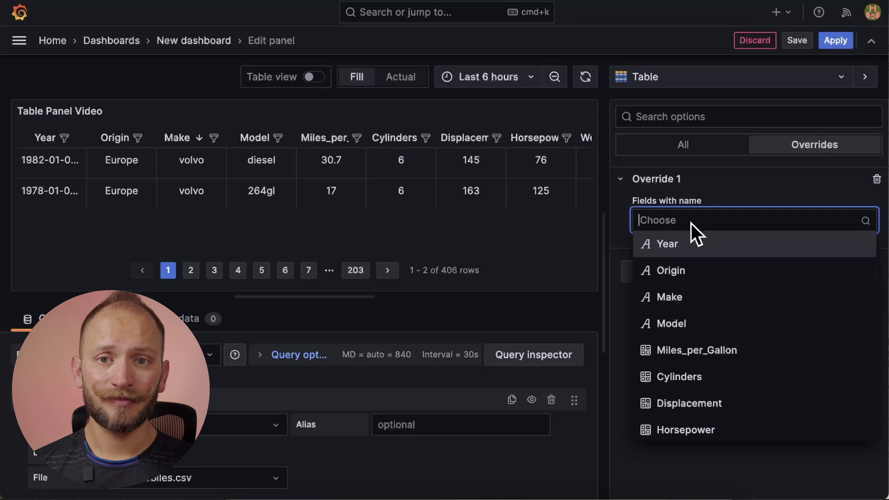
left_click(721, 350)
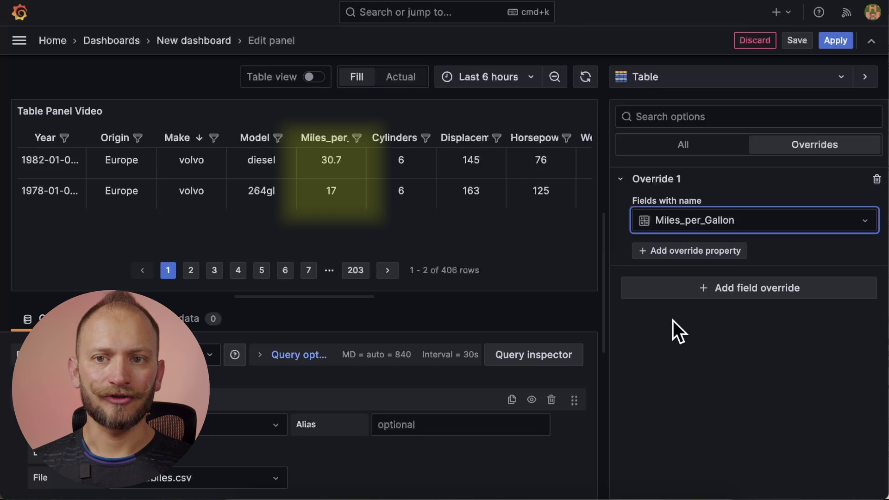
- Add a 'Hide in table' property to the override, switching it on and back off
left_click(686, 252)
scroll(722, 329, "down", 2)
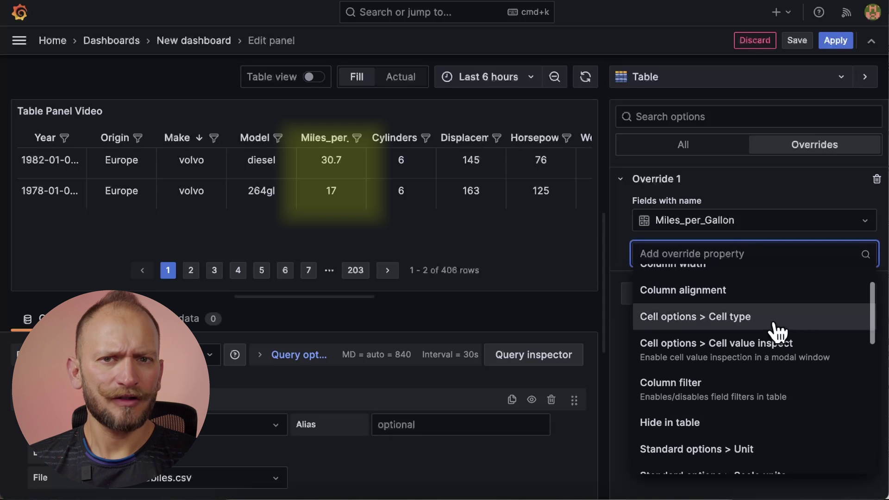
left_click(734, 422)
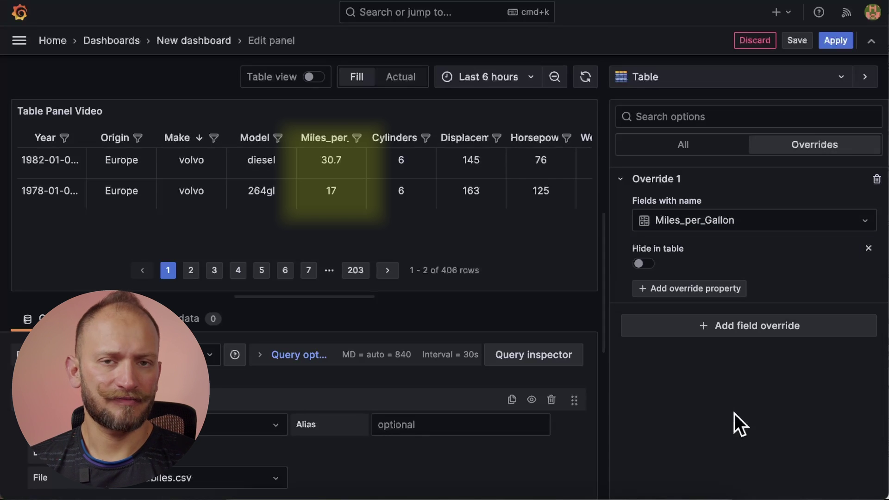
left_click(643, 265)
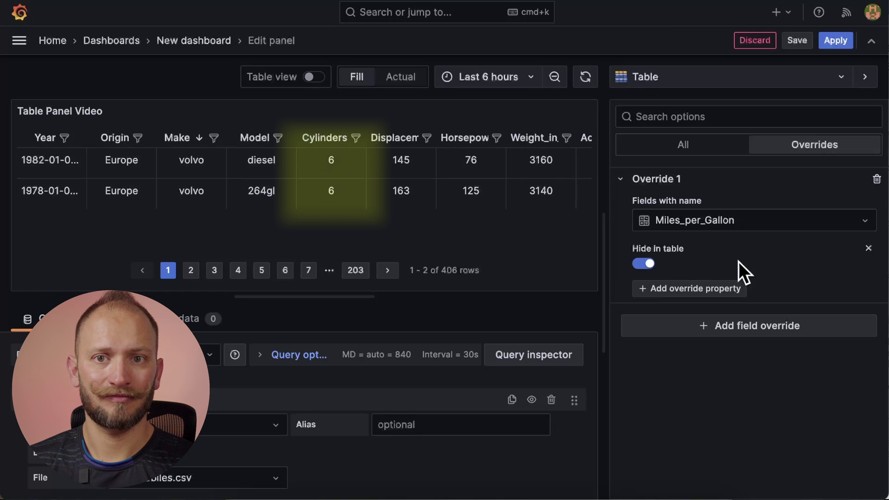
left_click(642, 264)
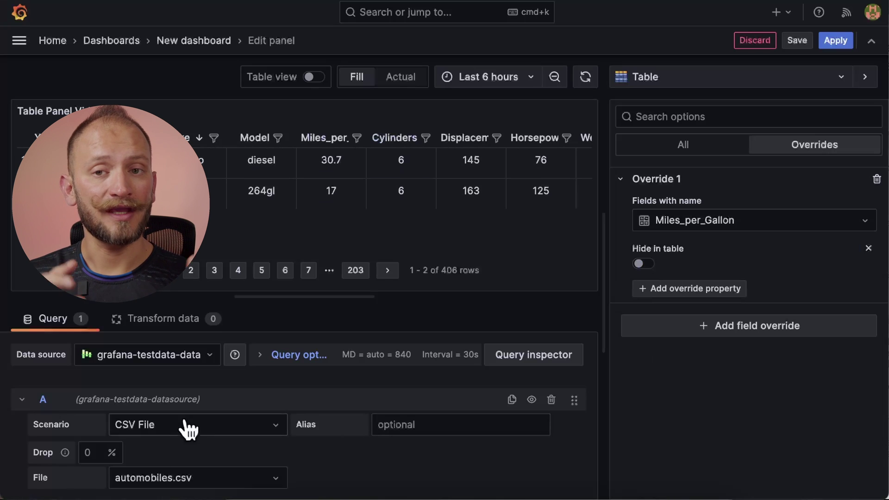
- Set the Miles_per_Gallon cell type to Gauge with the Retro LCD display mode
left_click(155, 322)
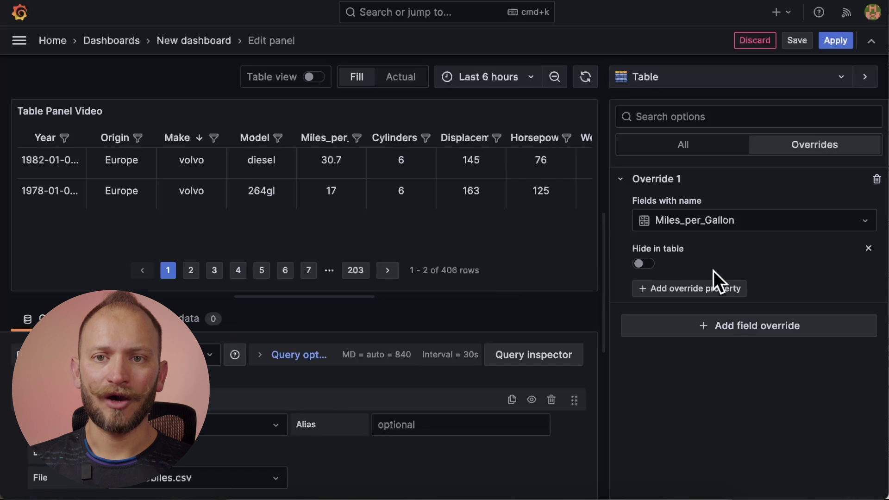
left_click(712, 288)
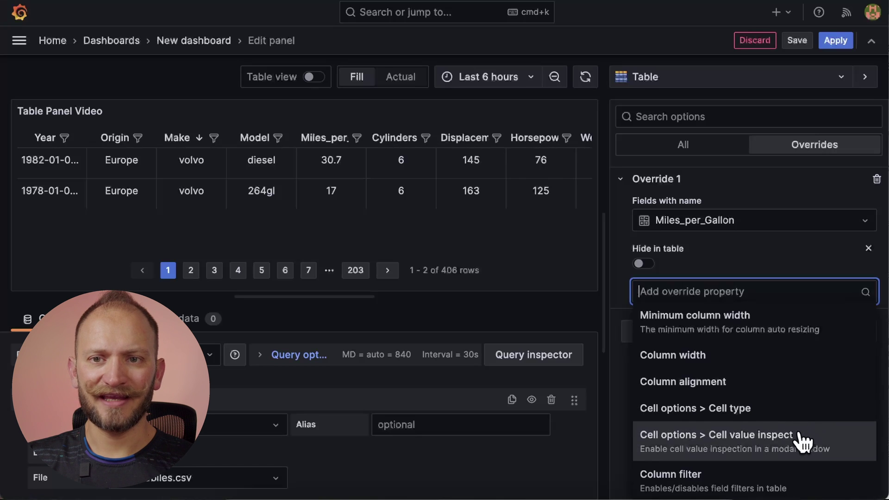
left_click(754, 408)
left_click(722, 315)
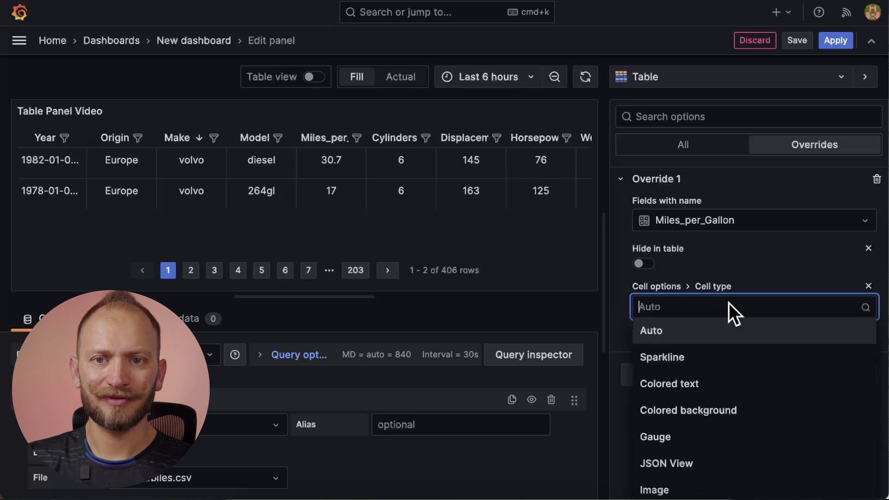
left_click(718, 446)
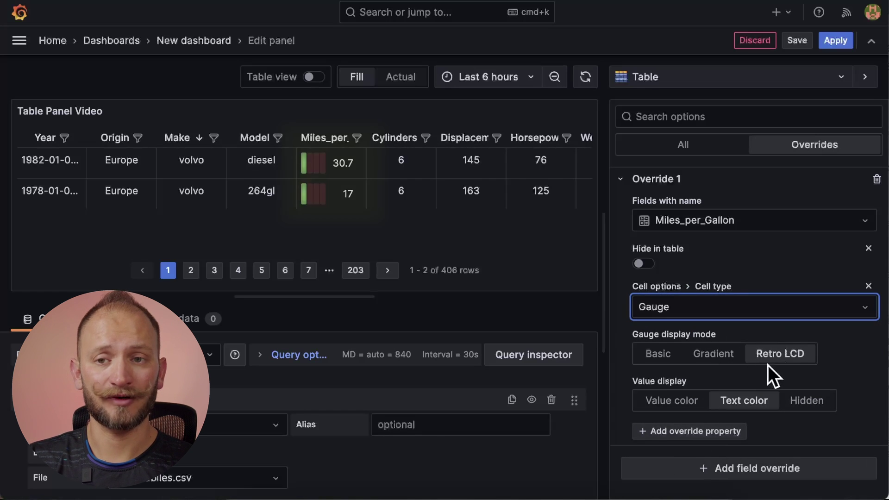
left_click(722, 361)
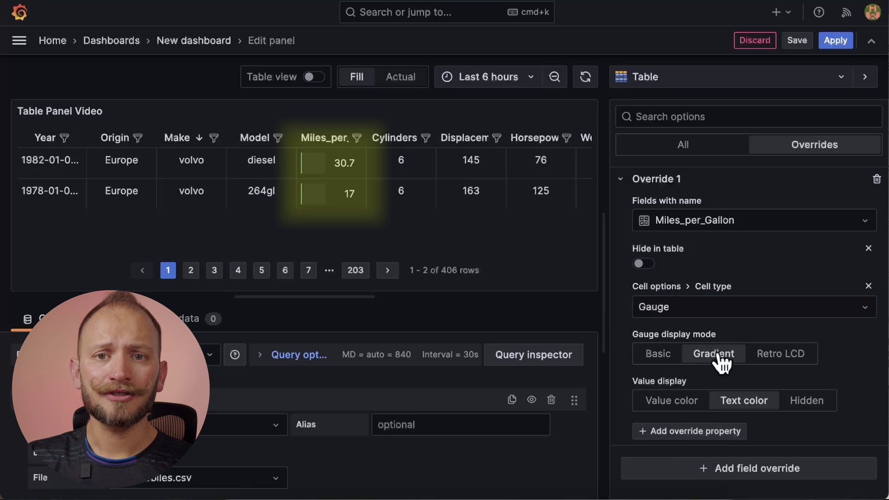
left_click(789, 359)
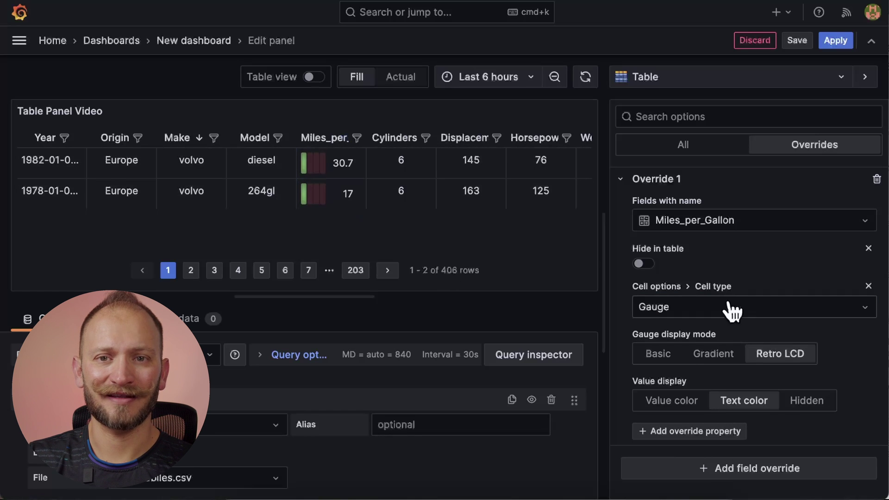
- Set the gauge Value display to Hidden and the Miles_per_Gallon column width to 300
left_click(803, 414)
left_click(707, 429)
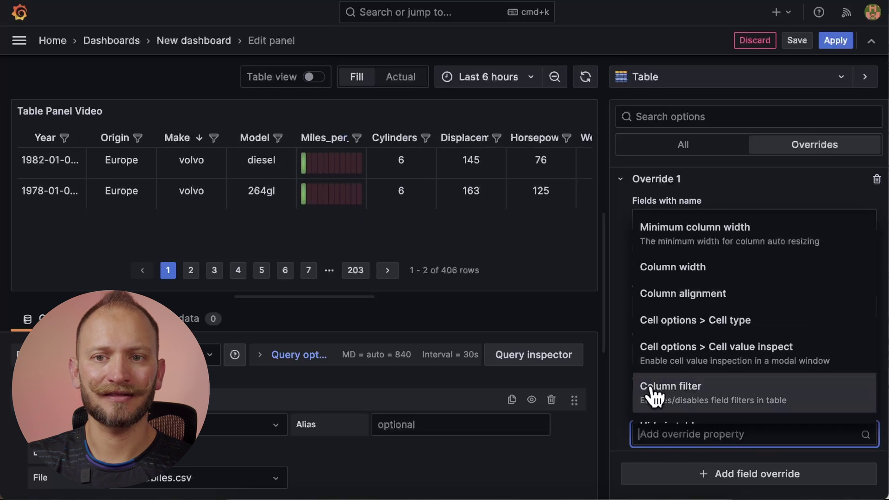
left_click(696, 269)
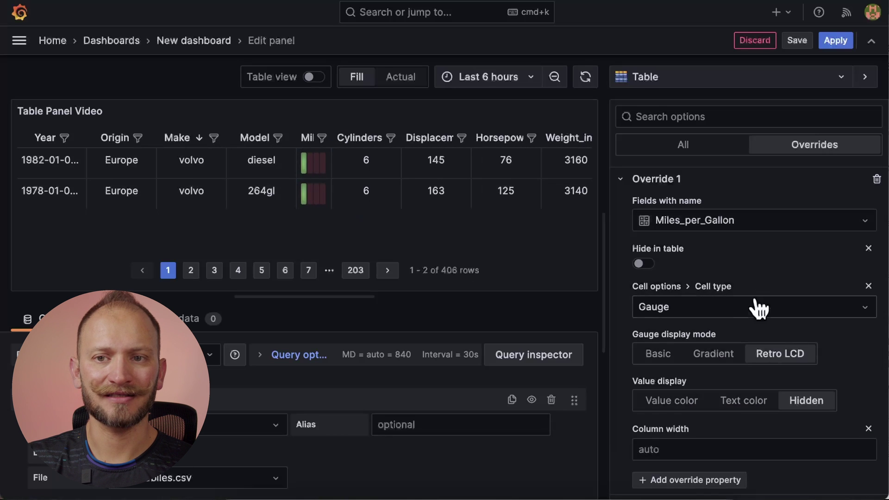
left_click(688, 453)
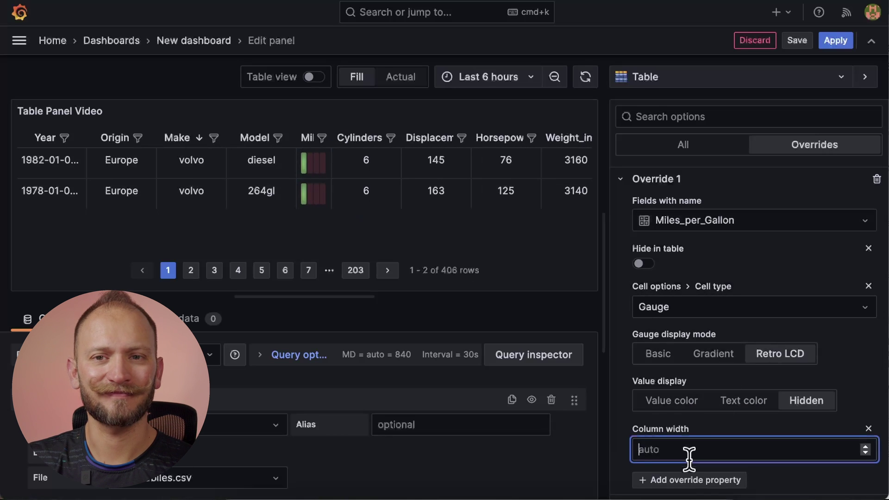
type("300")
key("Tab")
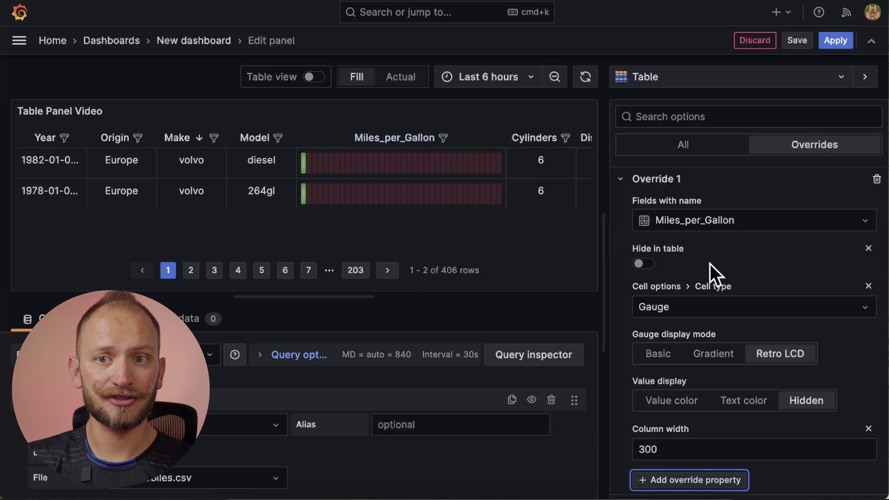
scroll(784, 420, "down", 1)
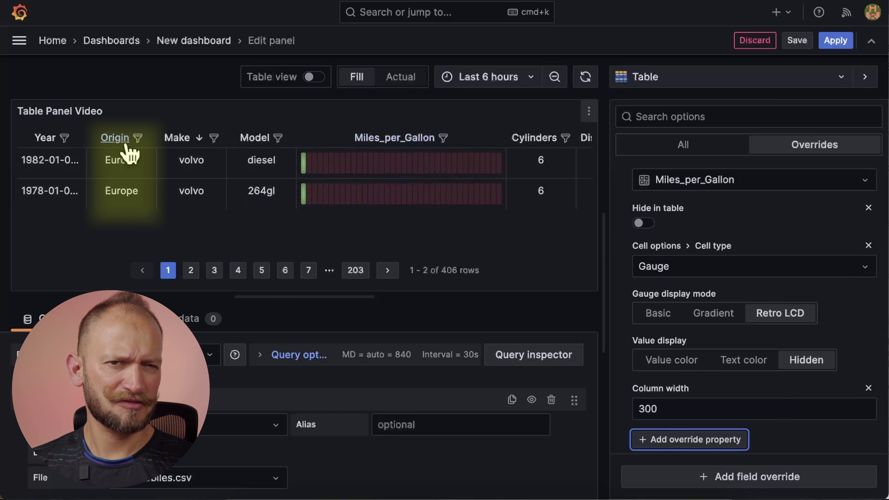
- Add a second field override that targets the Origin field by name
left_click(726, 478)
left_click(714, 282)
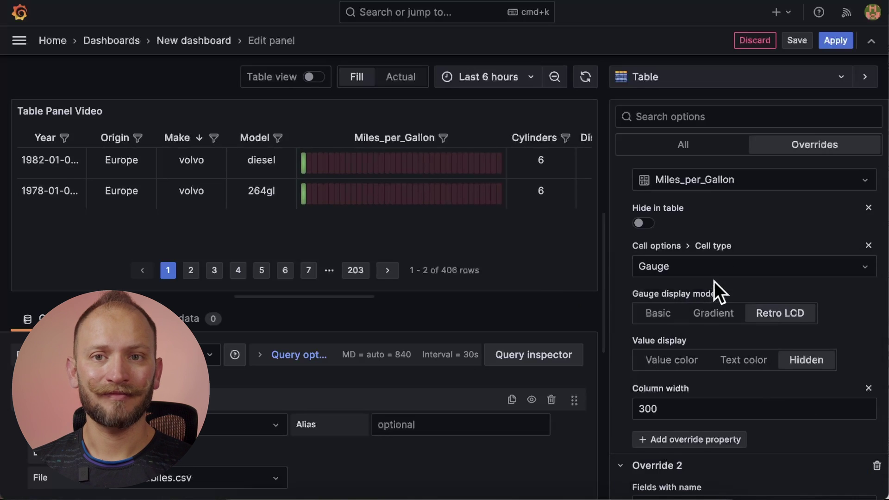
scroll(740, 333, "down", 2)
left_click(715, 426)
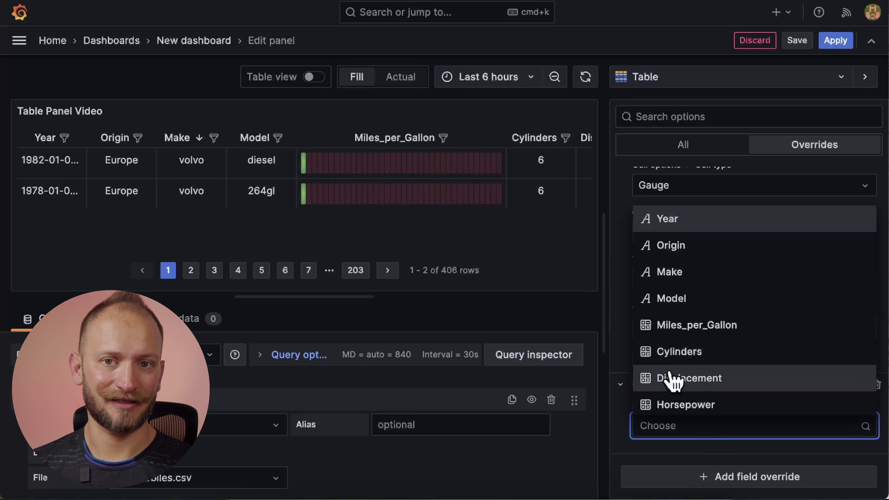
left_click(735, 258)
- Give the Origin override a column width of 50, then show all panel options
scroll(797, 377, "down", 1)
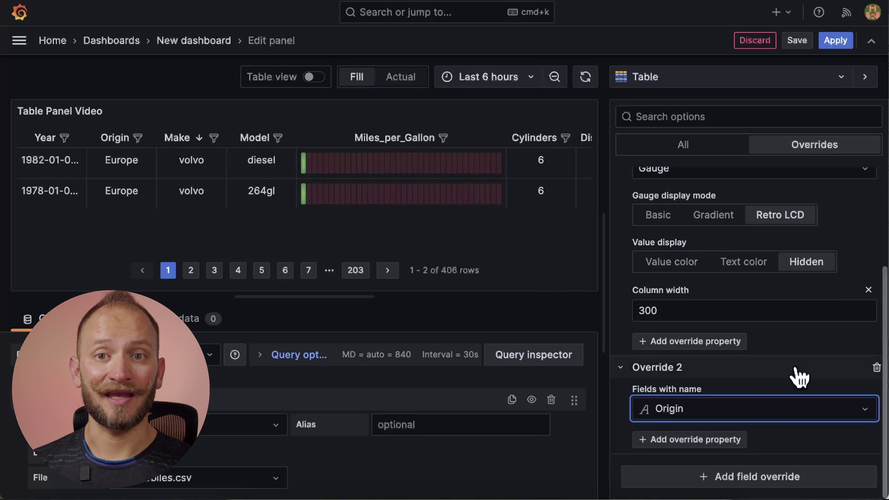
left_click(723, 441)
left_click(720, 275)
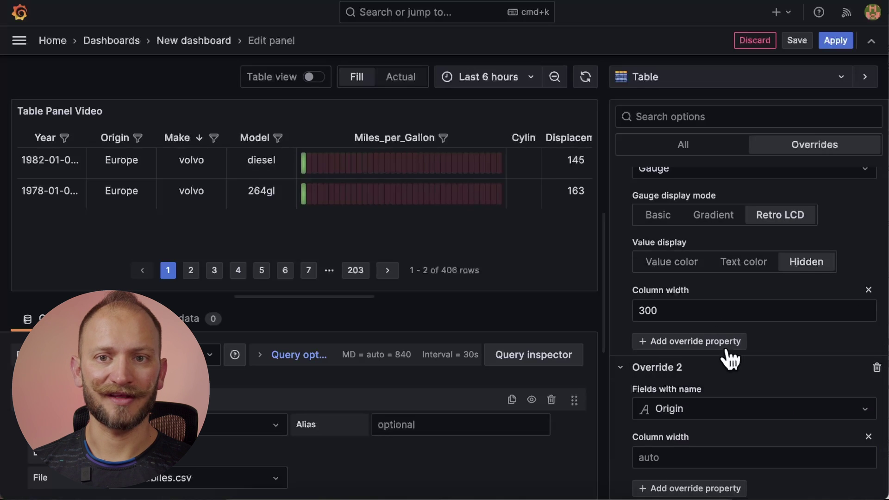
left_click(695, 462)
type("50")
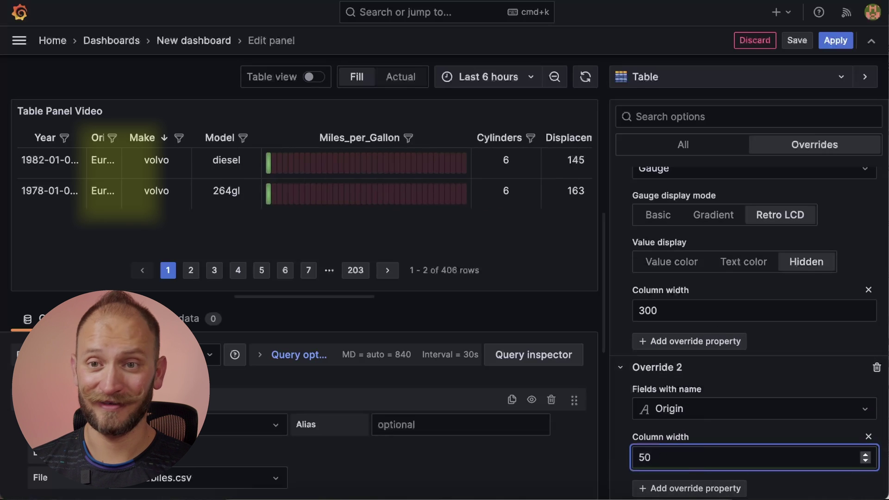
key("Tab")
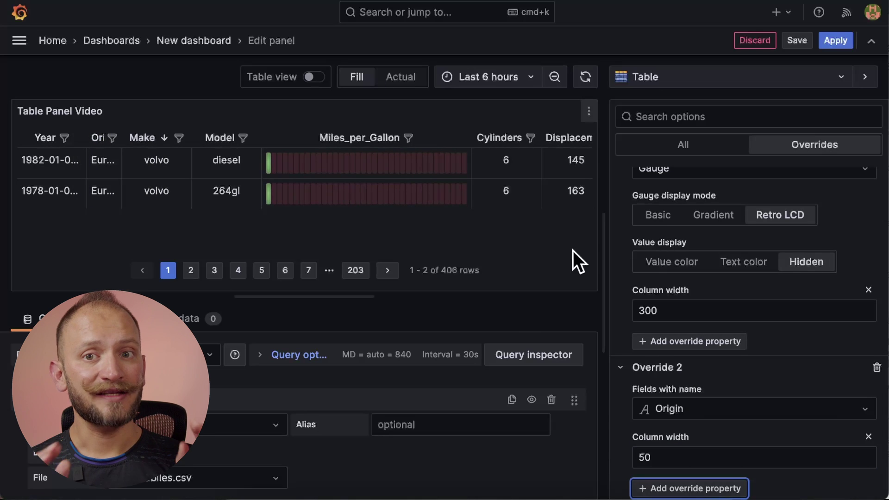
left_click(683, 146)
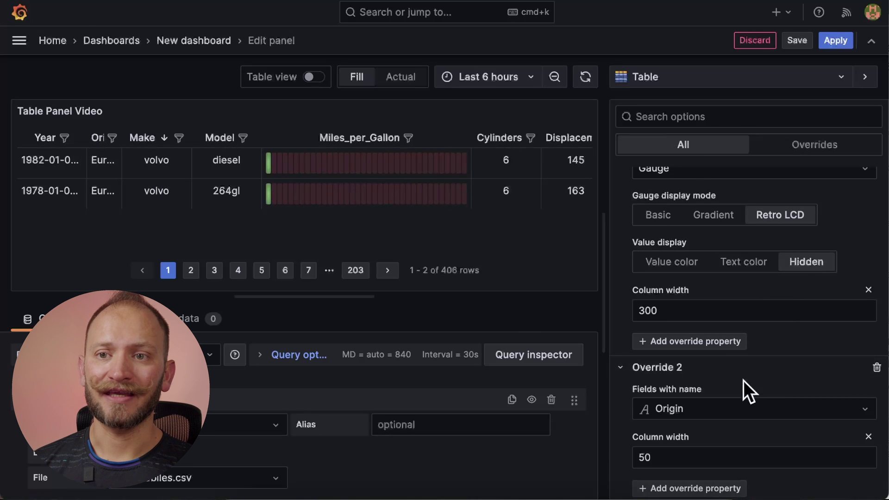
- Review the Cell options and Table sections, then apply the panel edits
scroll(743, 380, "up", 10)
scroll(743, 380, "up", 1)
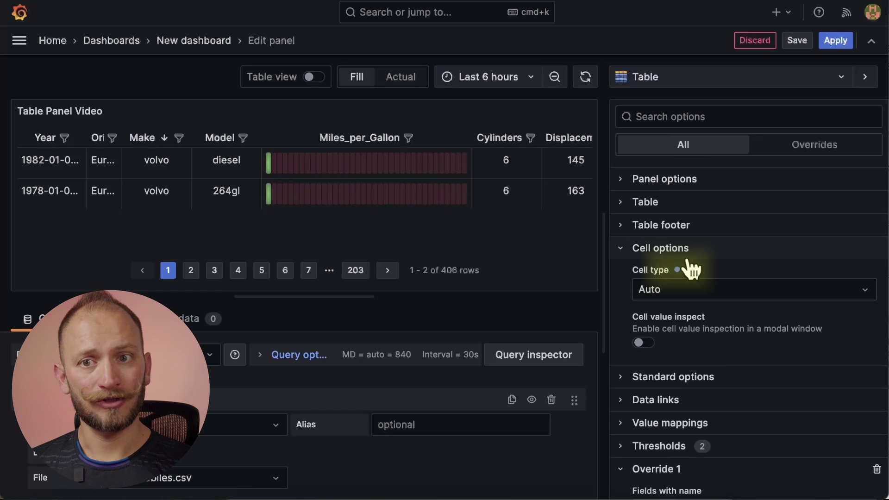
left_click(621, 250)
left_click(621, 250)
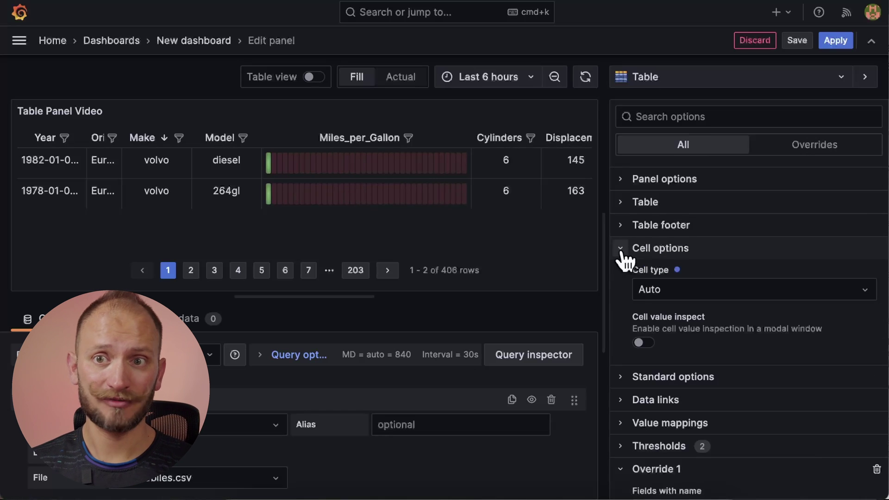
left_click(628, 204)
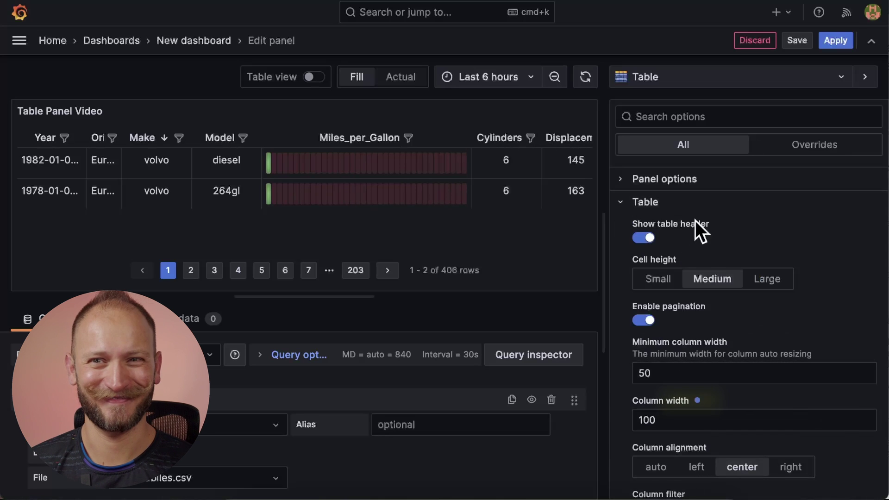
left_click(835, 41)
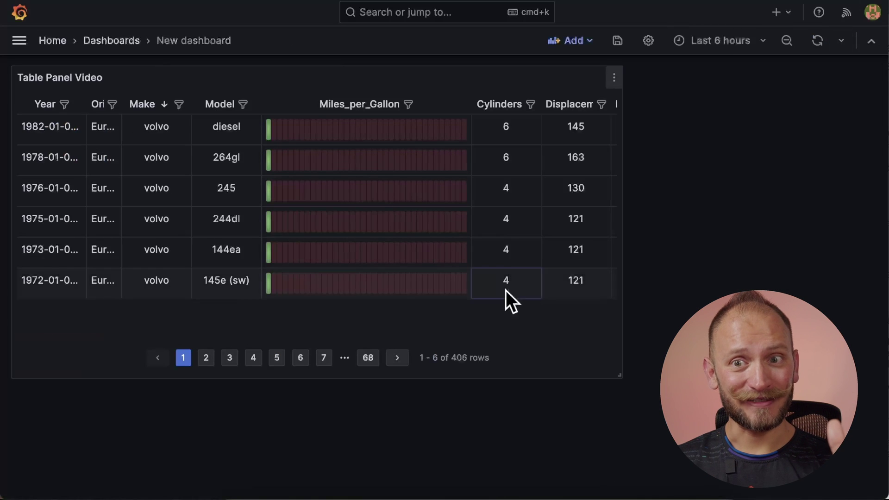